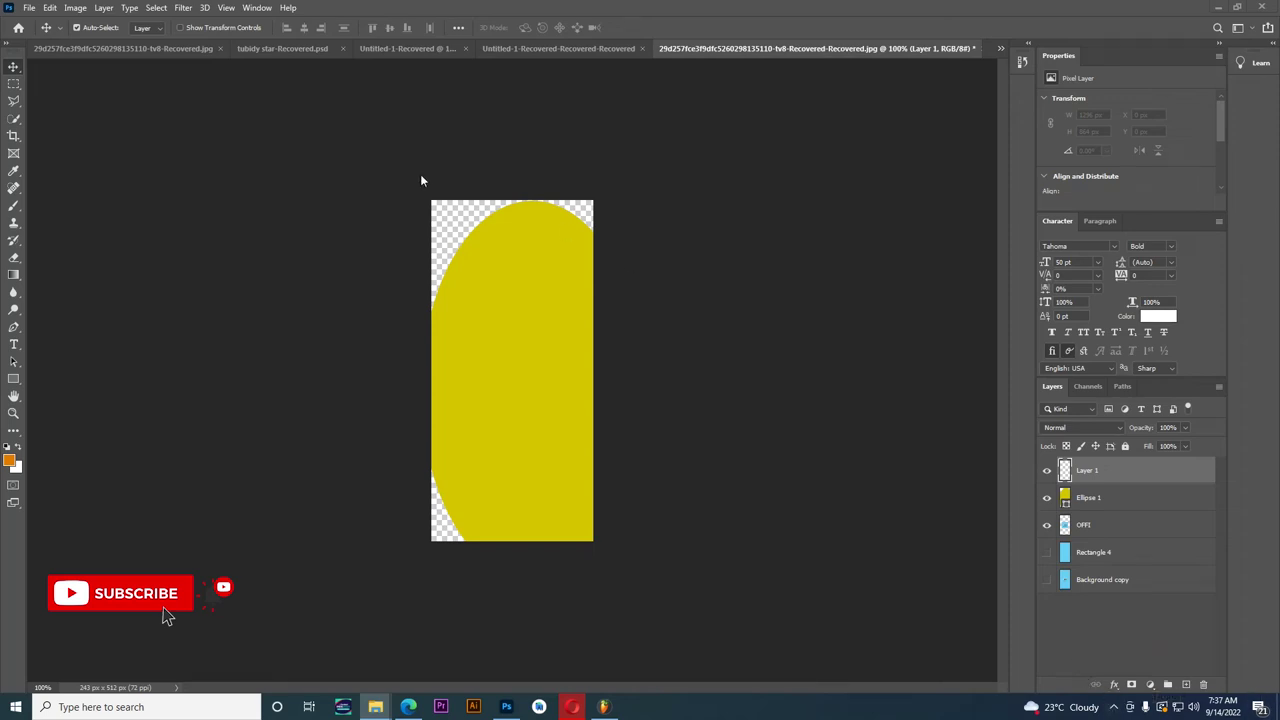
# - Create a new 3000 × 3000 px document and drag the portrait photo onto it
pyautogui.click(29, 9)
pyautogui.click(45, 24)
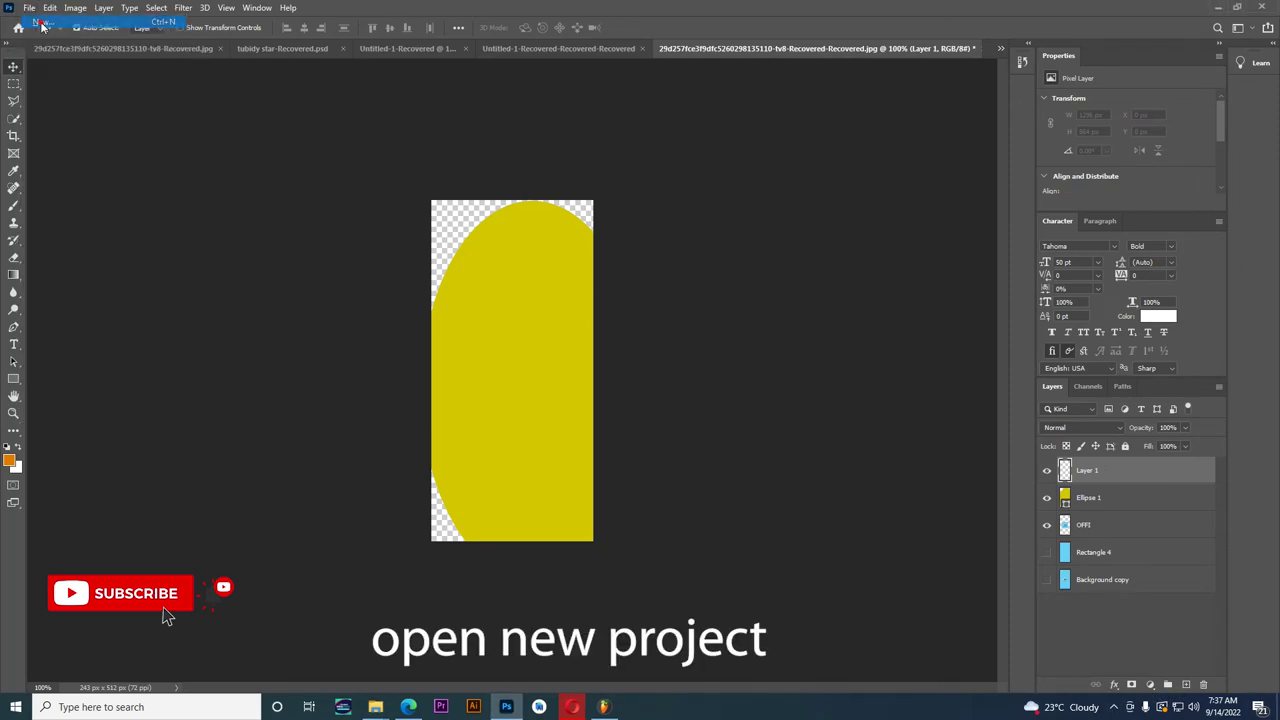
pyautogui.write('3000')
pyautogui.press('Tab')
pyautogui.write('300')
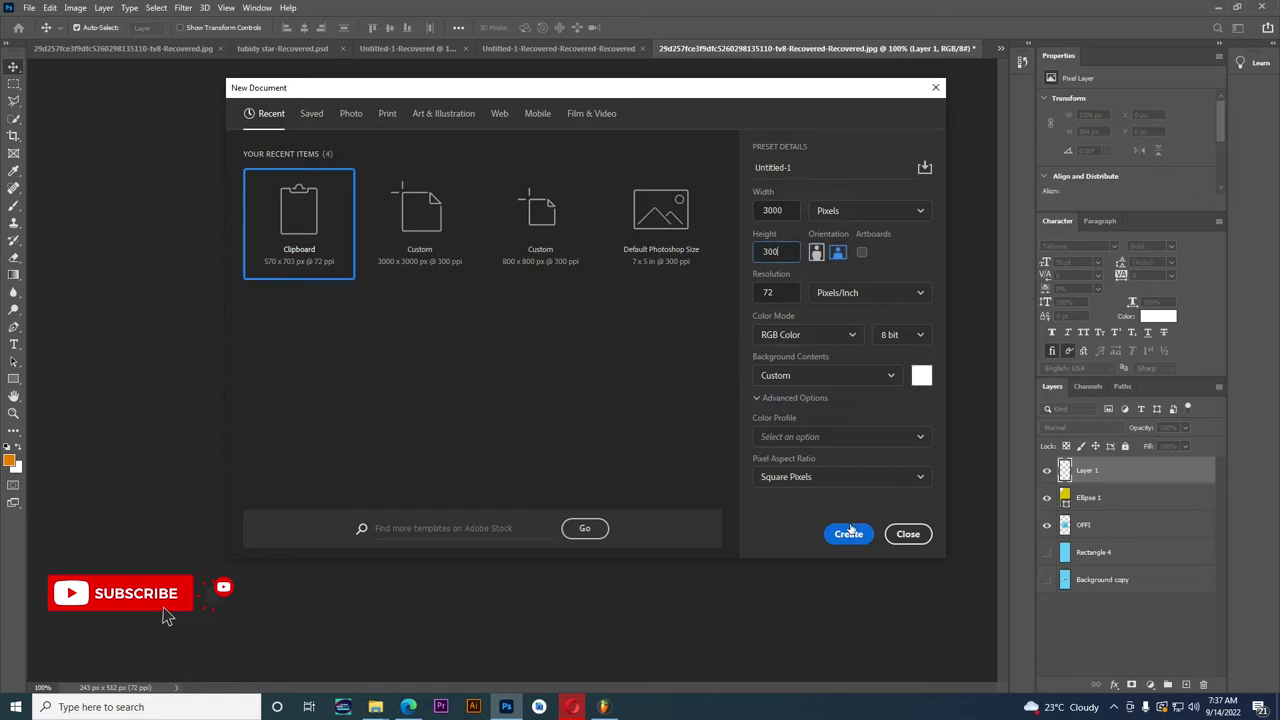
pyautogui.click(848, 533)
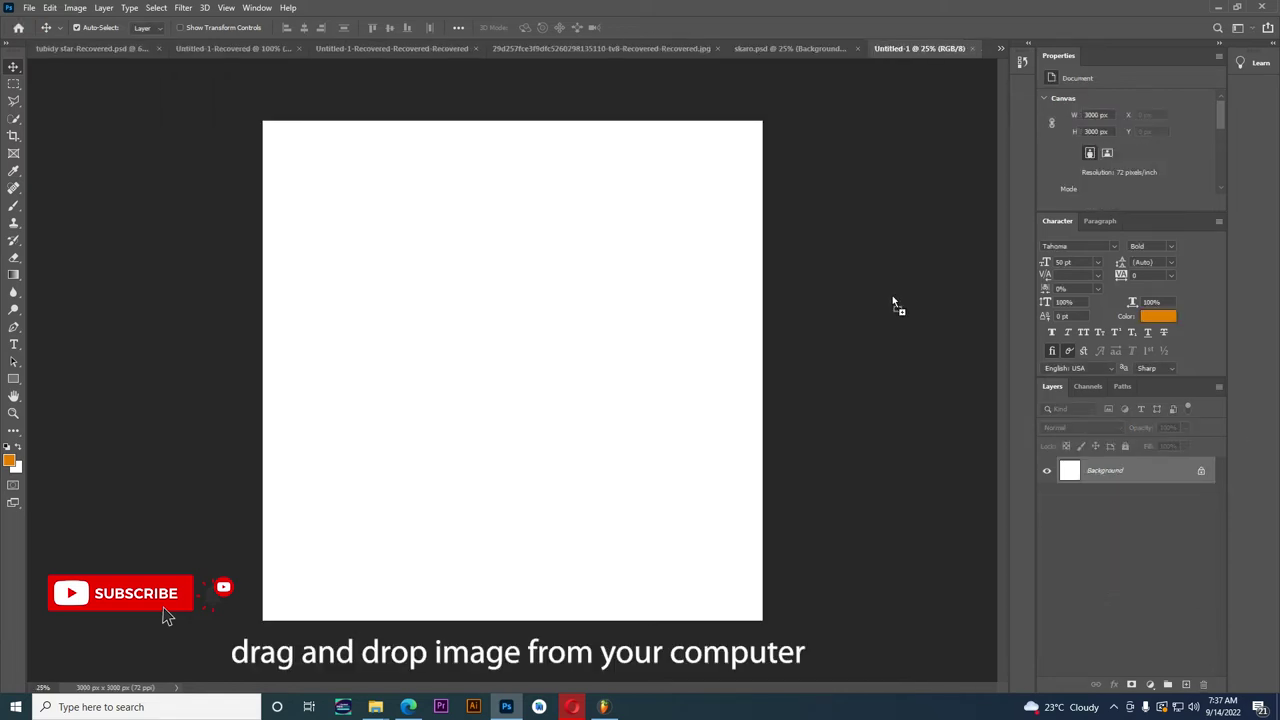
pyautogui.moveTo(918, 300); pyautogui.dragTo(459, 296)
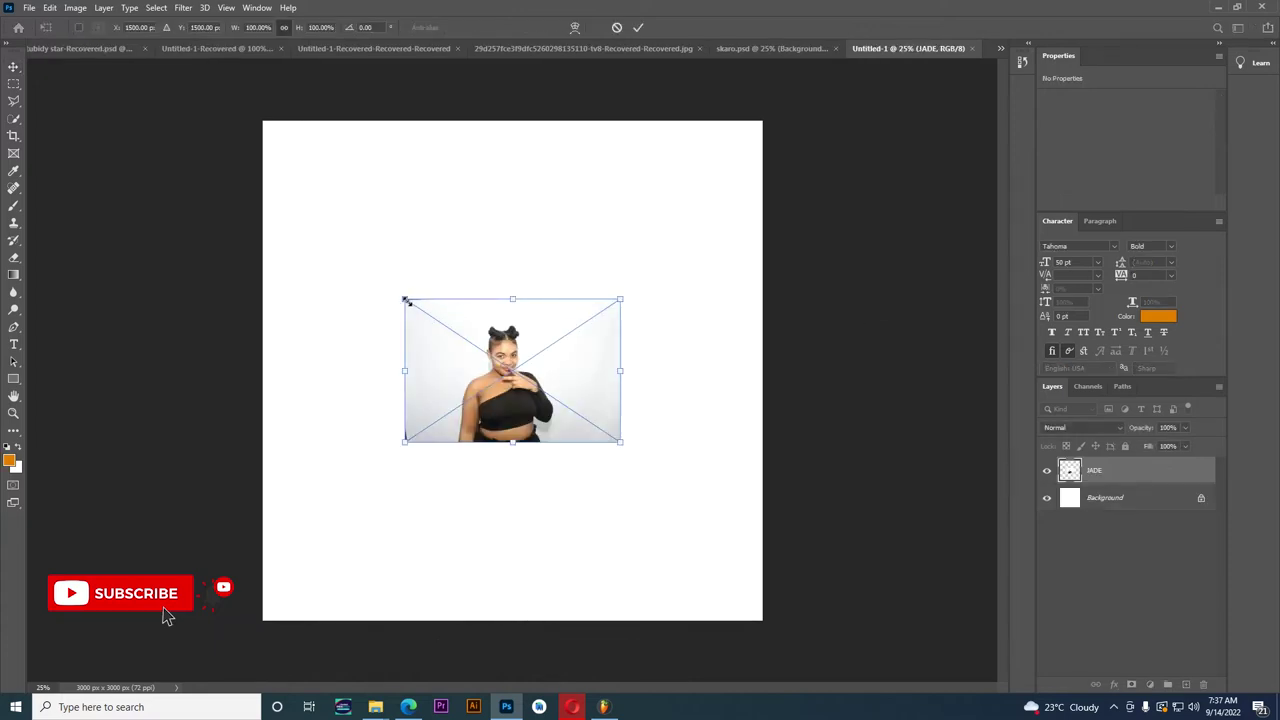
# - Scale the placed portrait photo up until it fills the canvas, then commit it
pyautogui.moveTo(406, 300); pyautogui.dragTo(363, 163)
pyautogui.moveTo(617, 240); pyautogui.dragTo(623, 223)
pyautogui.press('Return')
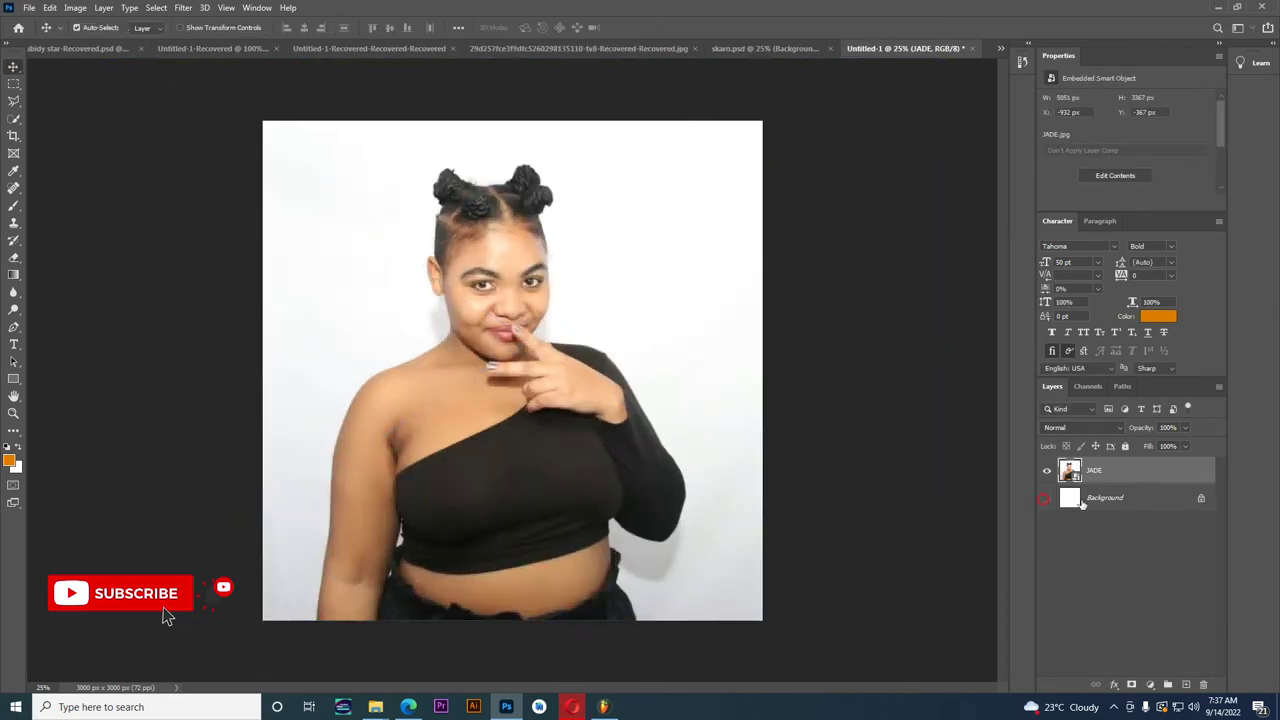
# - Delete the white Background layer and zoom in on the portrait
pyautogui.click(1080, 500)
pyautogui.press('Delete')
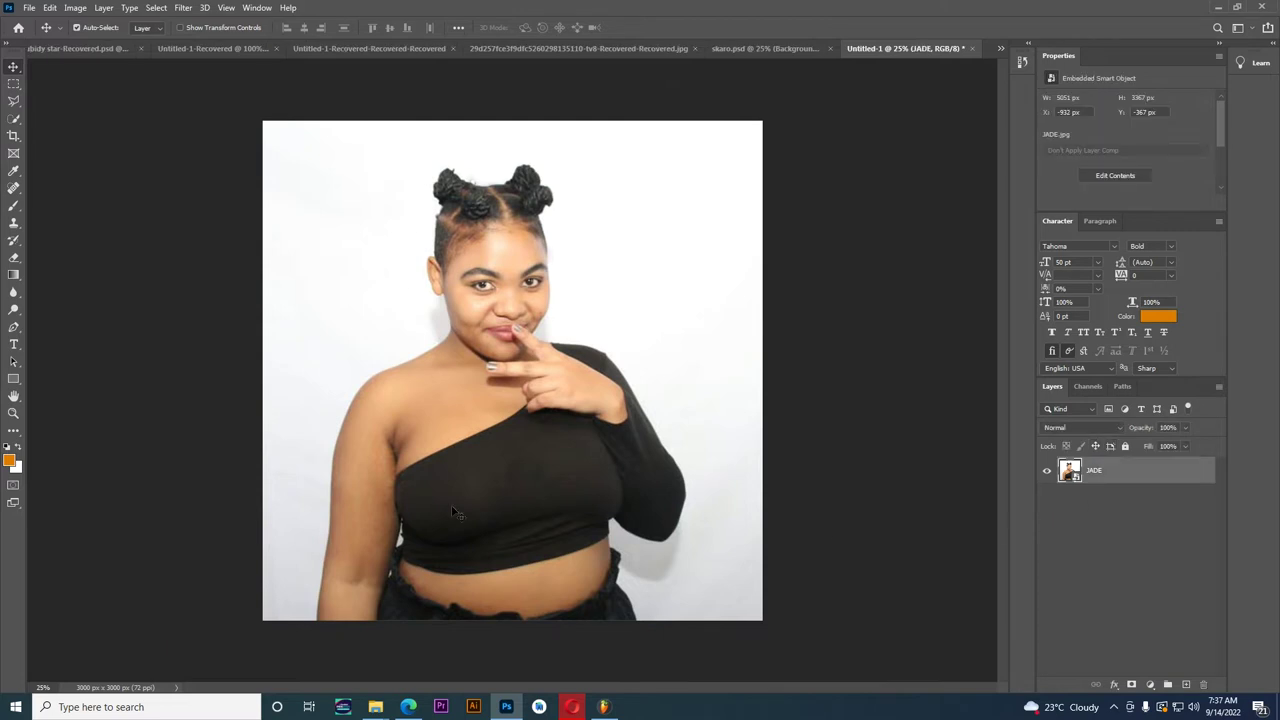
pyautogui.hotkey('ctrl', '+')
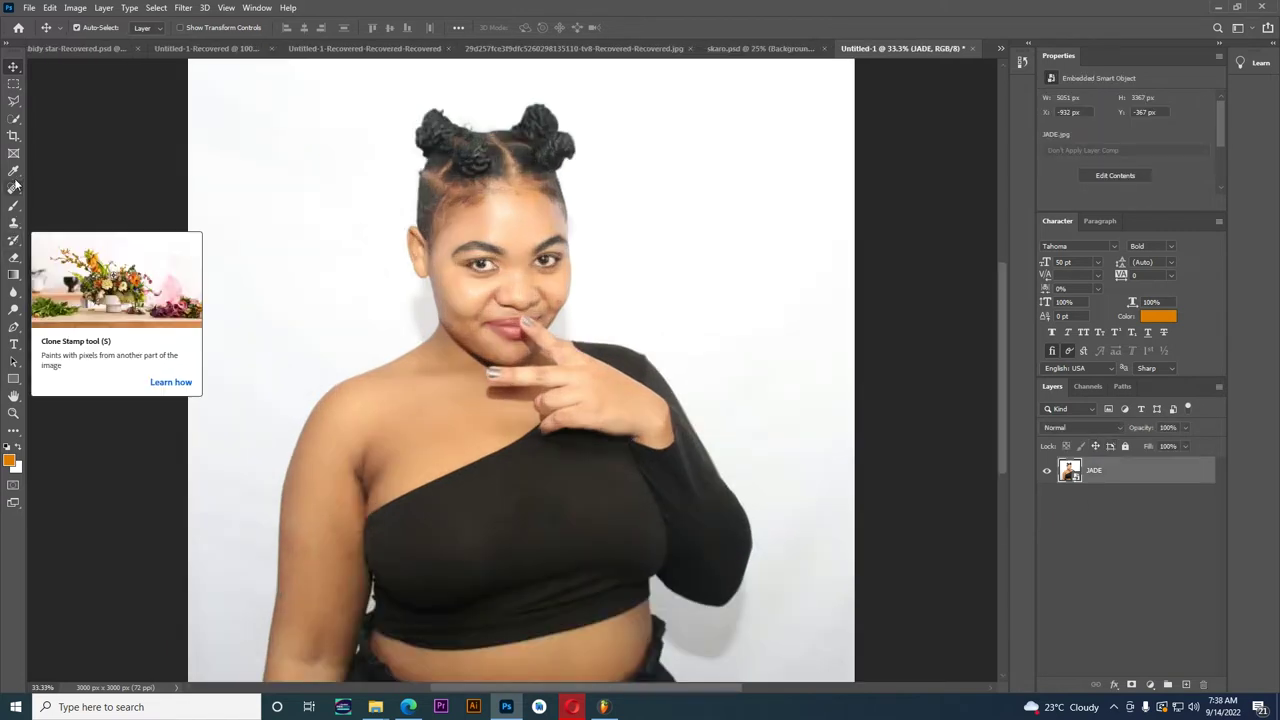
# - Lasso-trace the woman's arms, hair buns and torso, then copy the selection
pyautogui.click(13, 101)
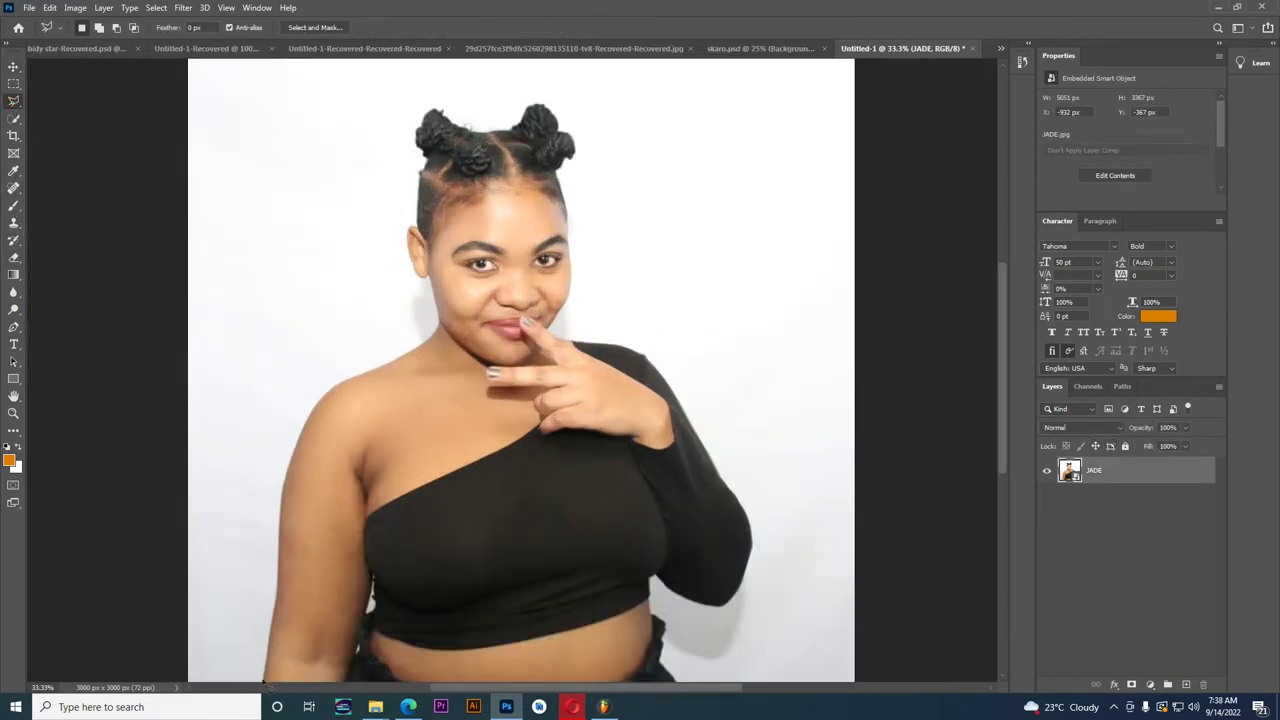
pyautogui.moveTo(270, 685)
pyautogui.mouseDown()
pyautogui.moveTo(445, 330)
pyautogui.moveTo(418, 228)
pyautogui.moveTo(420, 139)
pyautogui.mouseUp()
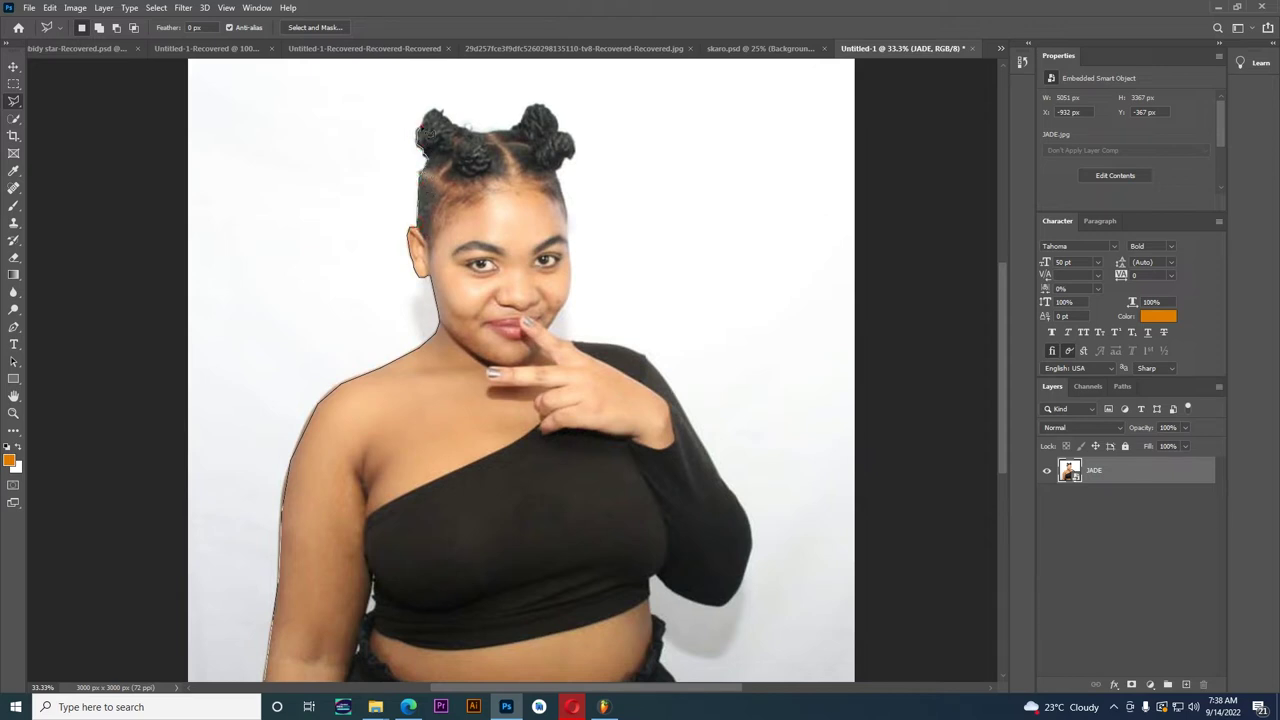
pyautogui.moveTo(430, 118); pyautogui.dragTo(514, 128)
pyautogui.moveTo(530, 115)
pyautogui.mouseDown()
pyautogui.moveTo(568, 170)
pyautogui.moveTo(576, 289)
pyautogui.moveTo(656, 370)
pyautogui.moveTo(716, 462)
pyautogui.mouseUp()
pyautogui.moveTo(731, 492)
pyautogui.mouseDown()
pyautogui.moveTo(652, 600)
pyautogui.moveTo(661, 626)
pyautogui.mouseUp()
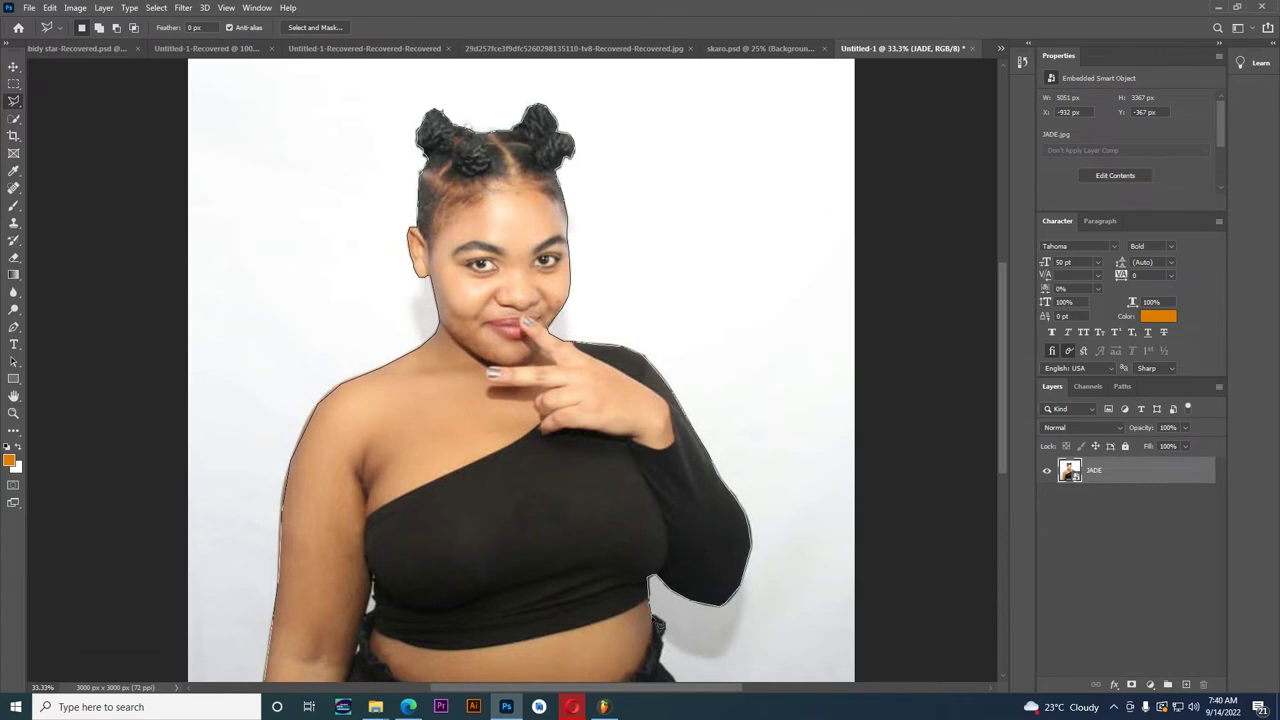
pyautogui.moveTo(669, 630); pyautogui.dragTo(671, 638)
pyautogui.scroll(-5, 668, 648)
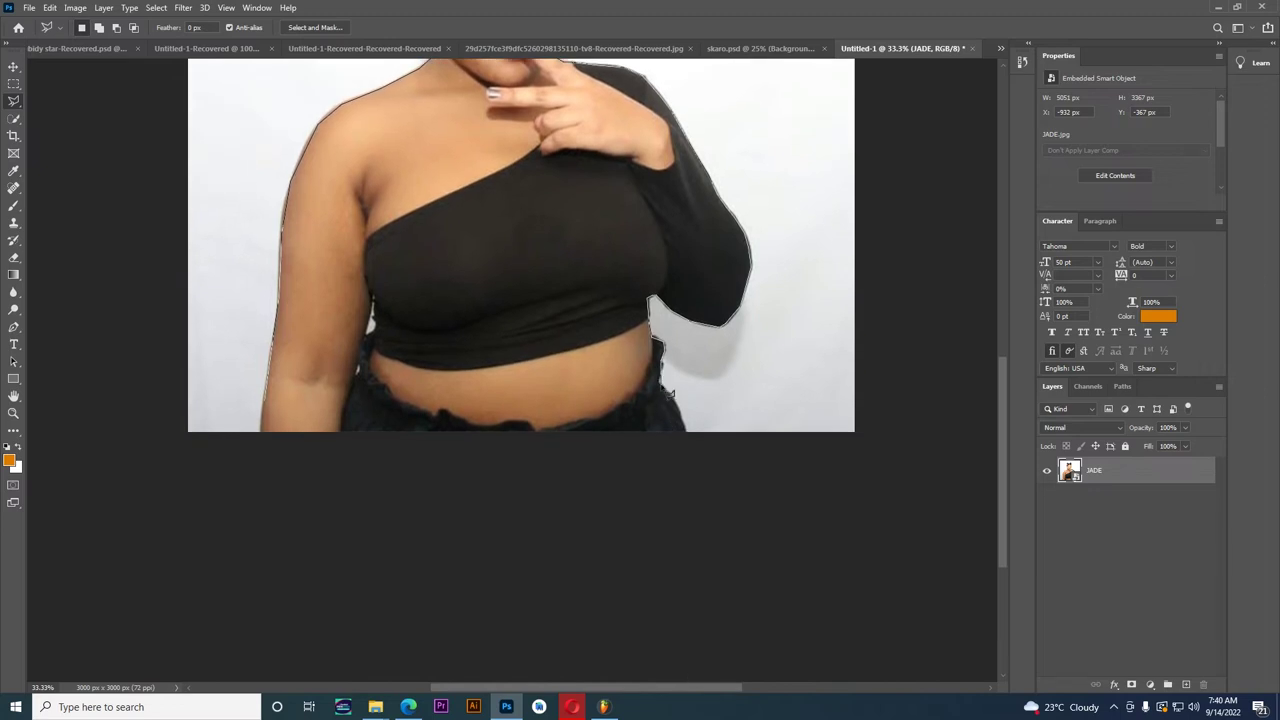
pyautogui.moveTo(669, 390)
pyautogui.mouseDown()
pyautogui.moveTo(694, 438)
pyautogui.moveTo(263, 430)
pyautogui.mouseUp()
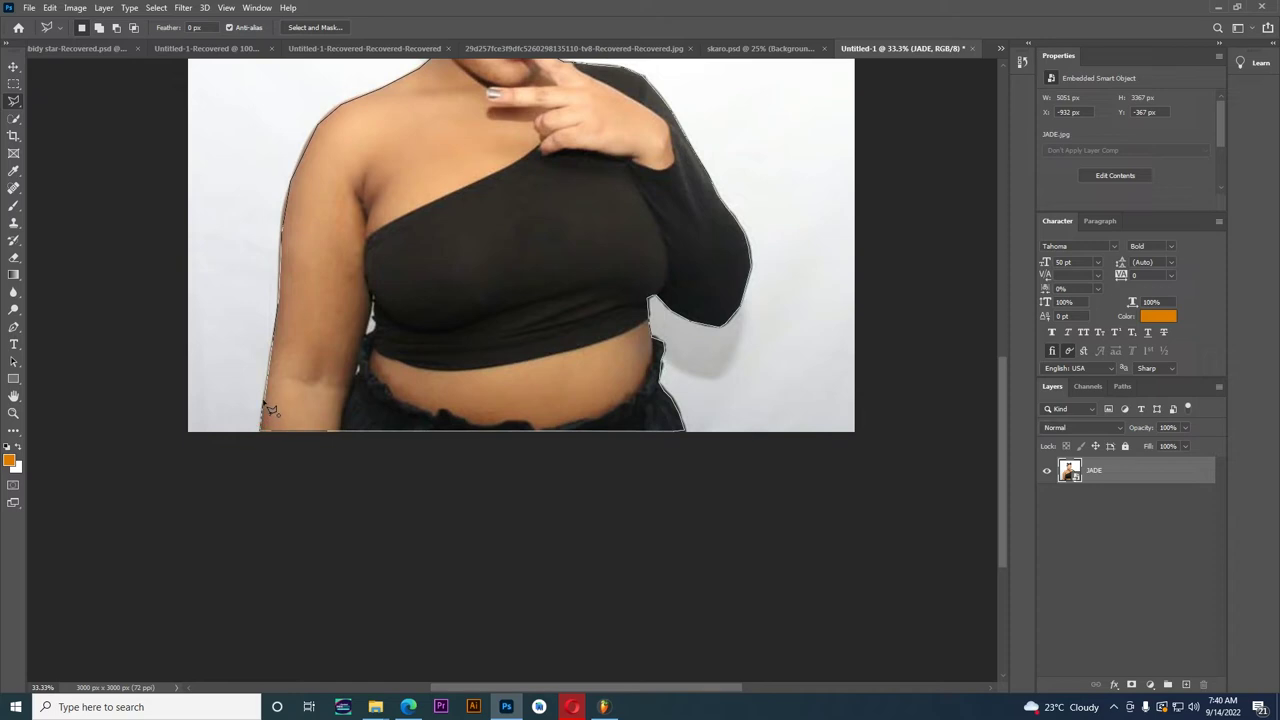
pyautogui.hotkey('ctrl', 'c')
pyautogui.scroll(2, 508, 371)
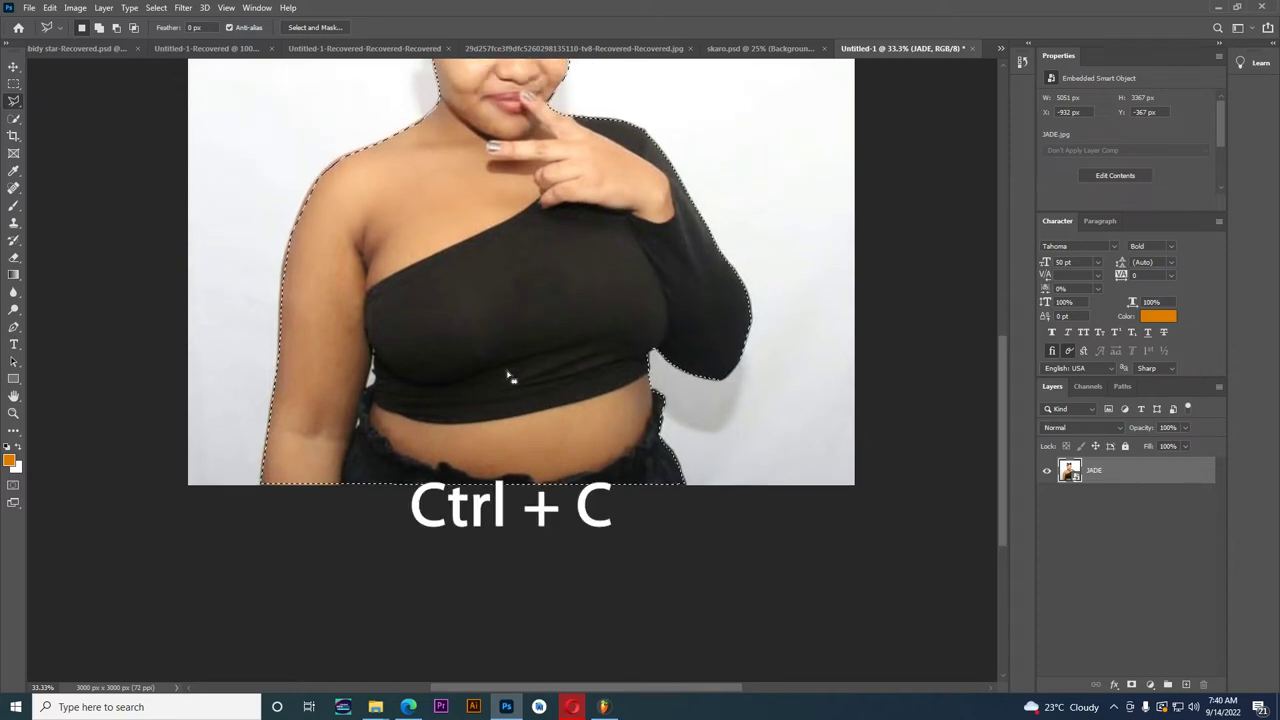
# - Paste the copied figure as Layer 1 and hide the original JADE photo layer
pyautogui.scroll(3, 488, 364)
pyautogui.scroll(2, 487, 364)
pyautogui.scroll(1, 480, 371)
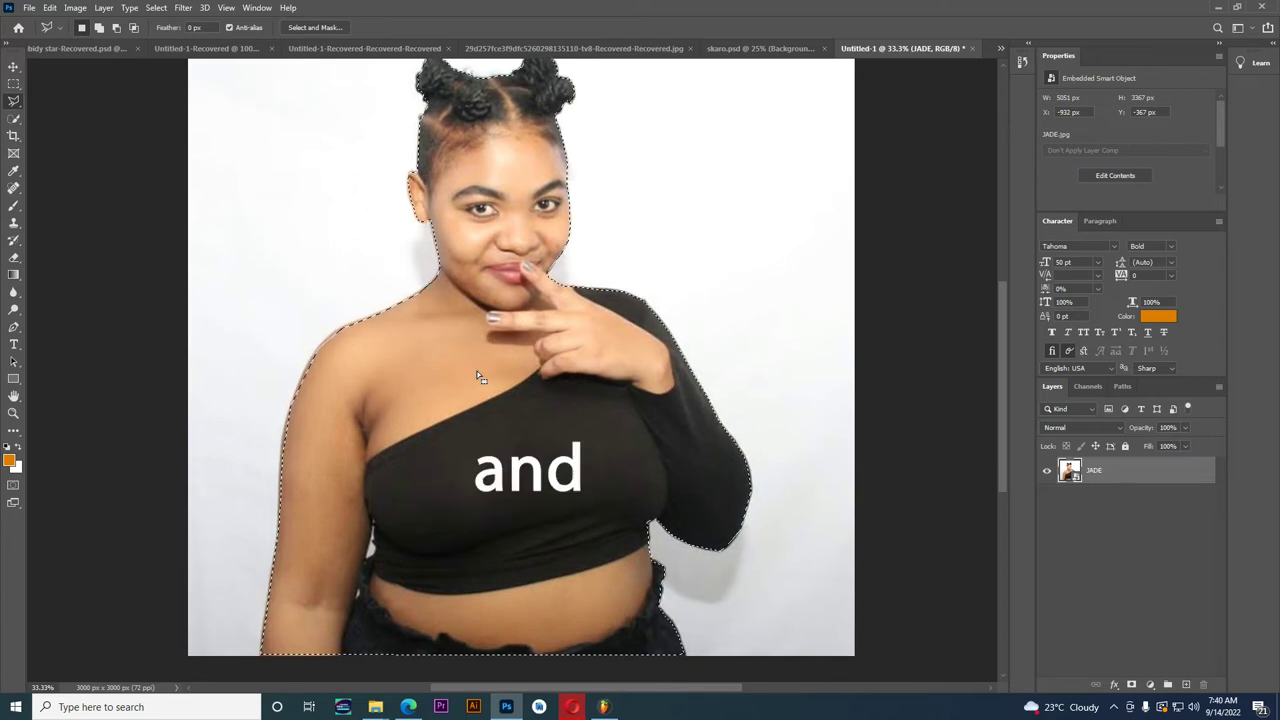
pyautogui.hotkey('ctrl', 'v')
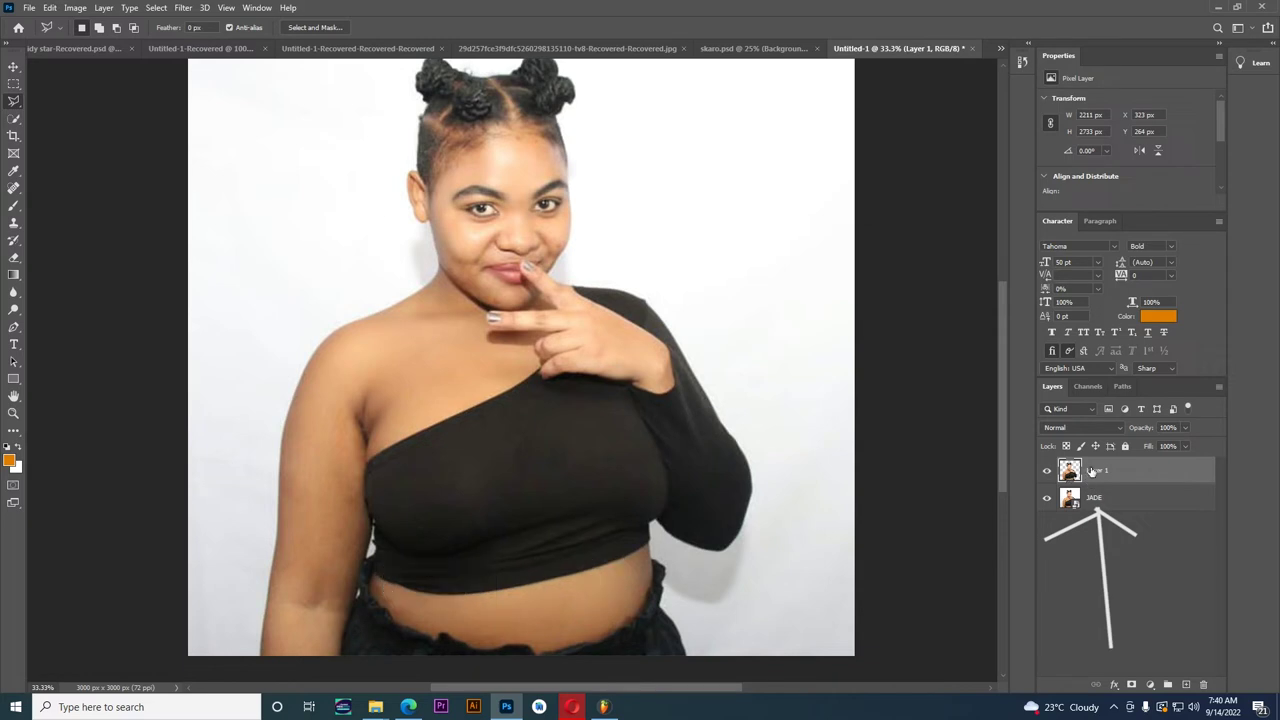
pyautogui.click(1048, 500)
pyautogui.click(1048, 500)
pyautogui.click(1048, 500)
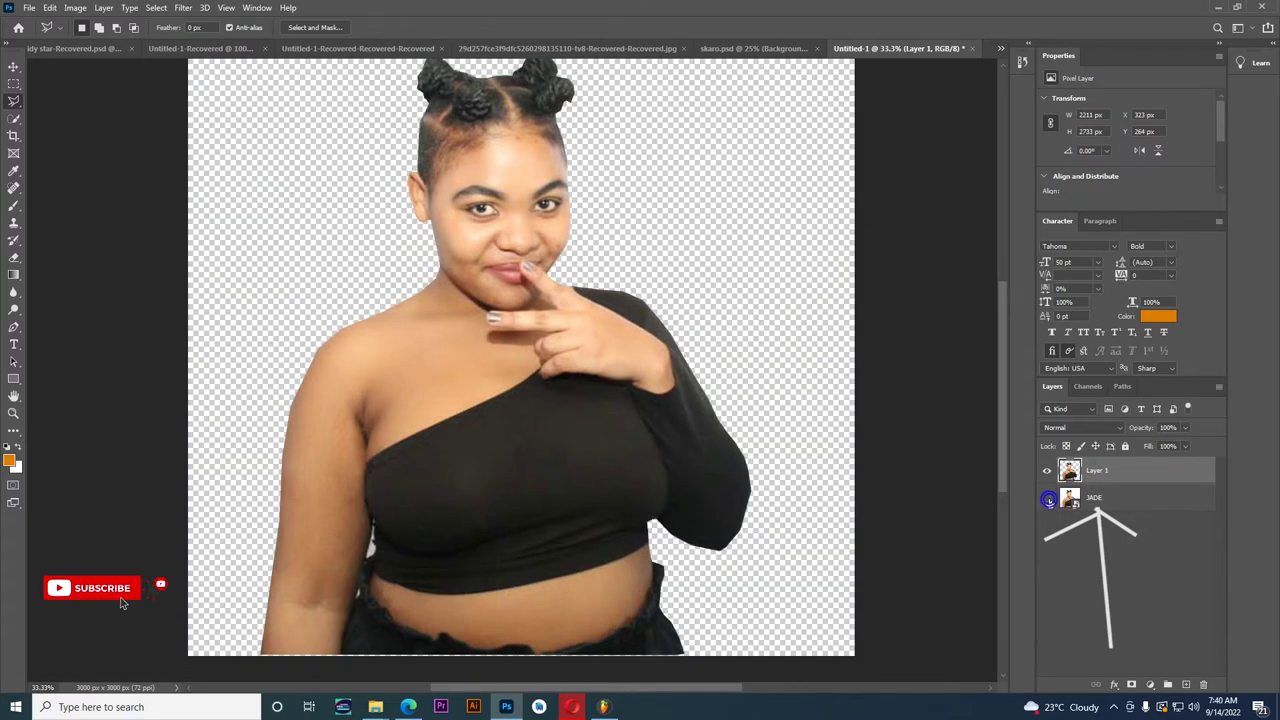
pyautogui.moveTo(14, 378); pyautogui.dragTo(41, 376)
pyautogui.scroll(2, 229, 68)
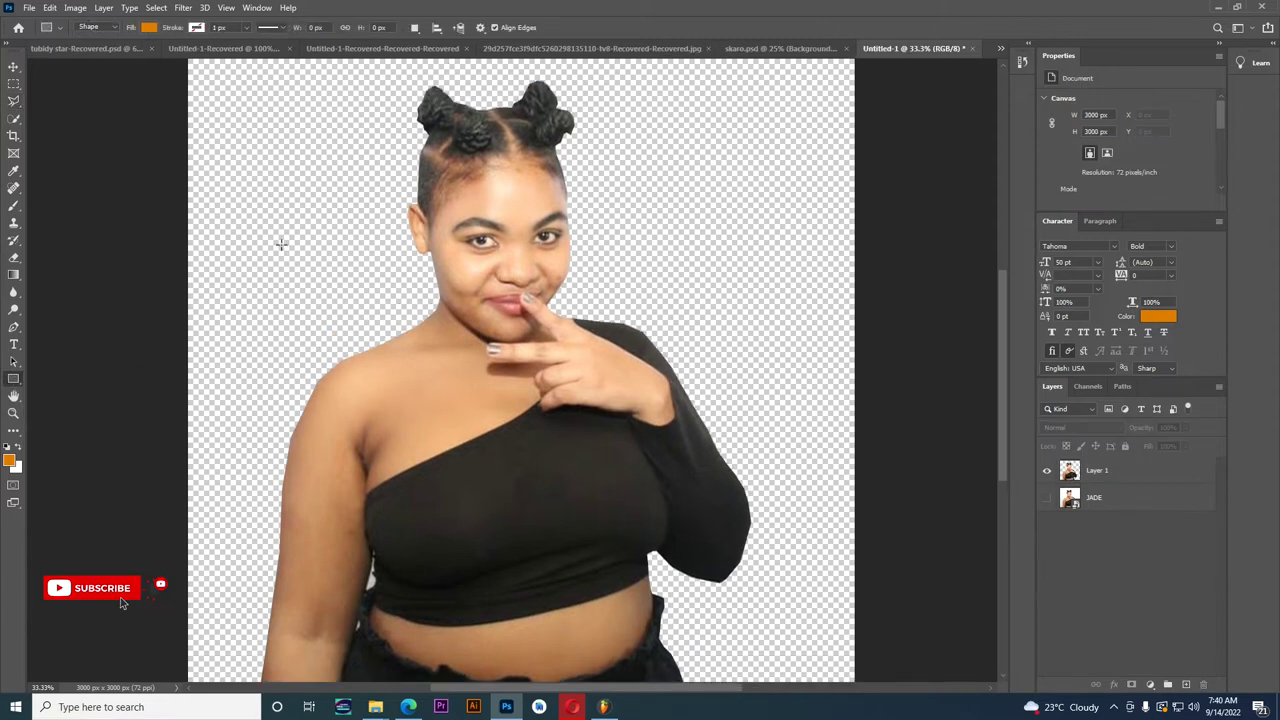
# - Draw a full-canvas rectangle and move it below the cut-out figure layer
pyautogui.moveTo(186, 76); pyautogui.dragTo(855, 629)
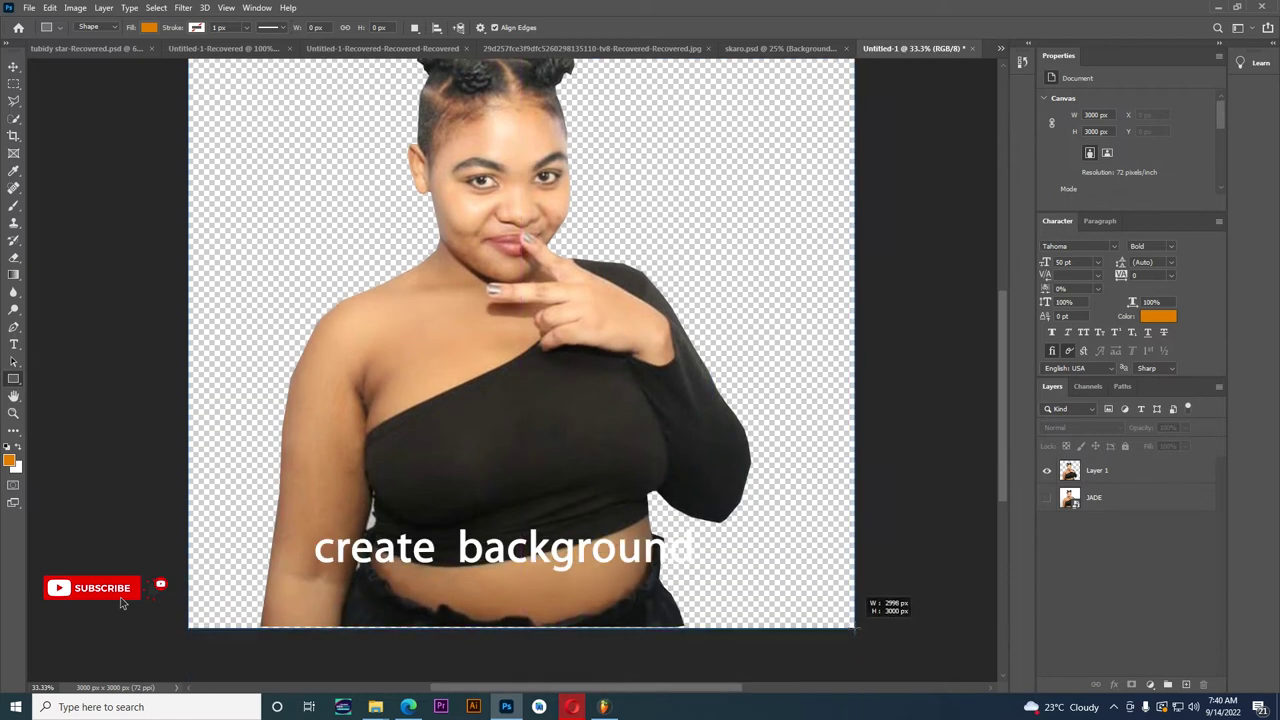
pyautogui.moveTo(855, 629); pyautogui.dragTo(855, 629)
pyautogui.press('v')
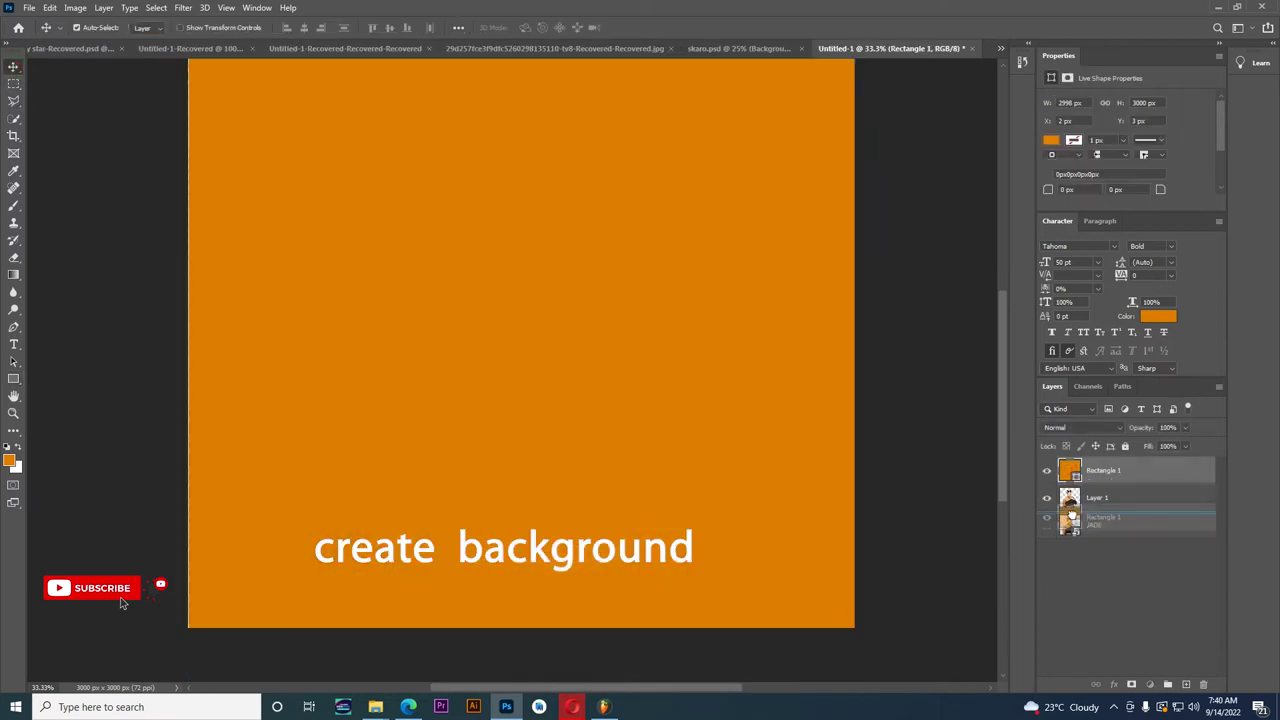
pyautogui.moveTo(1072, 474); pyautogui.dragTo(1072, 512)
# - Delete the original JADE photo layer and begin recolouring the rectangle's fill
pyautogui.click(1073, 527)
pyautogui.press('Delete')
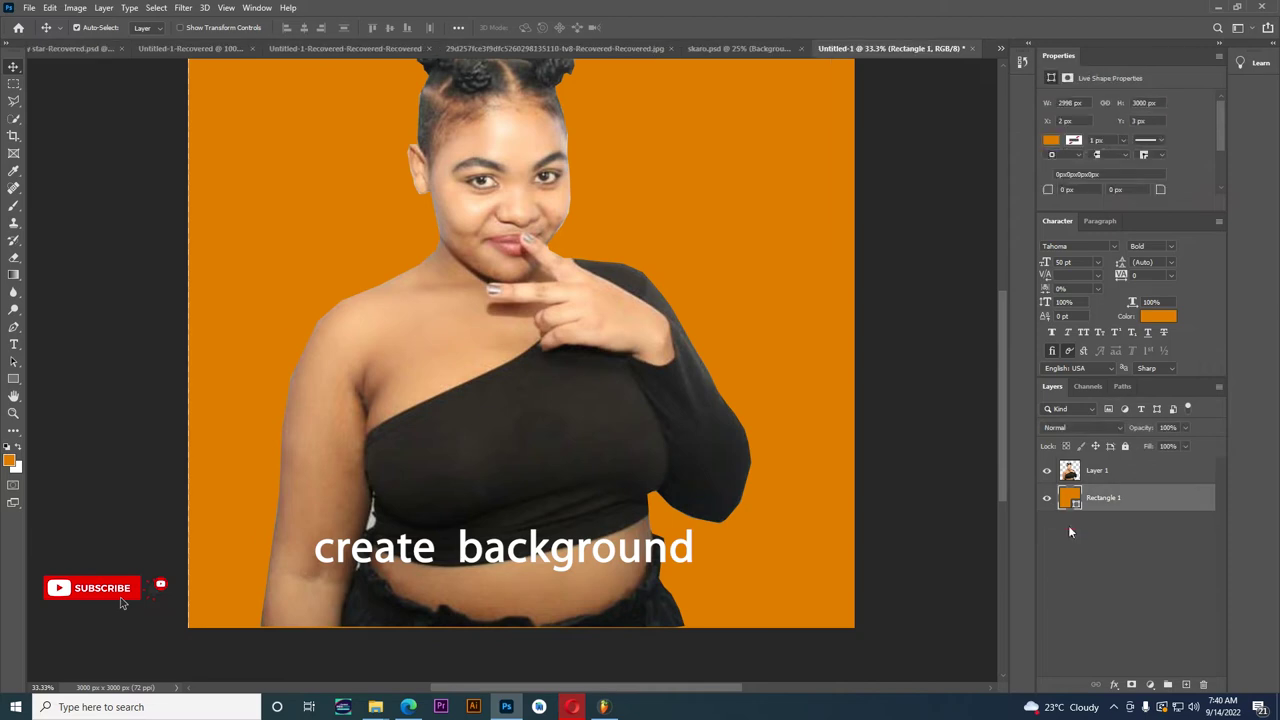
pyautogui.scroll(2, 505, 420)
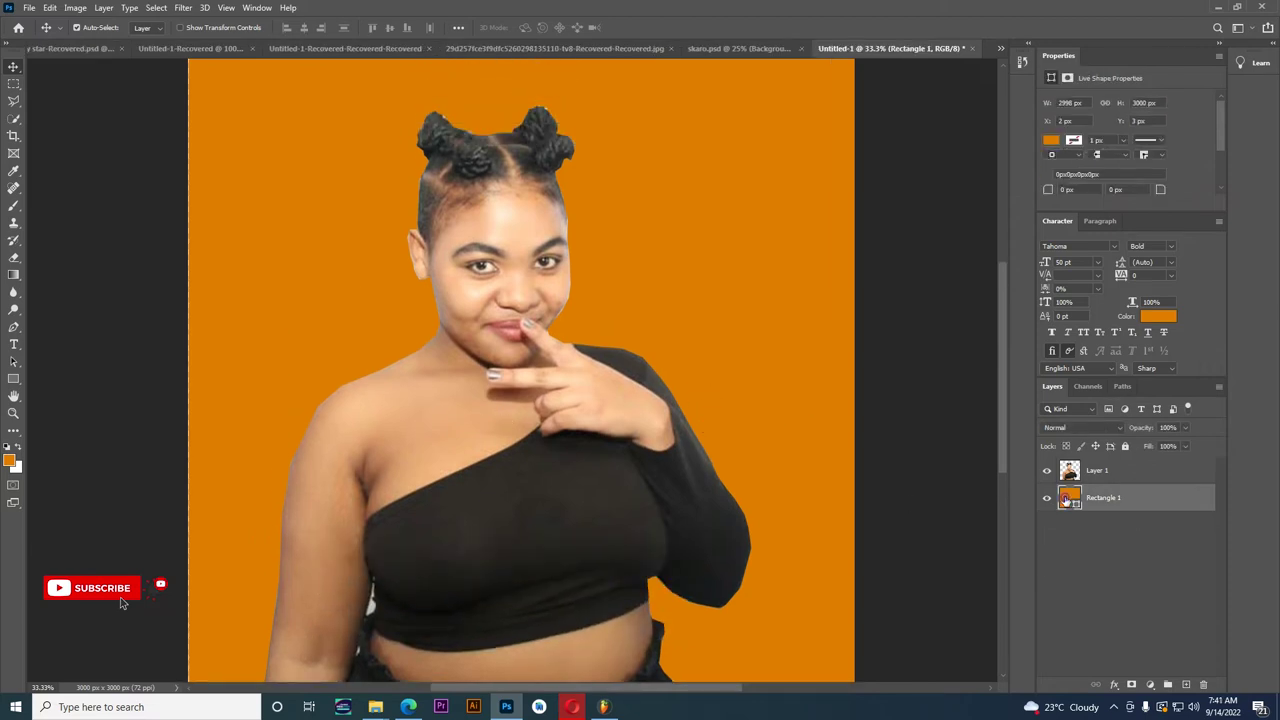
pyautogui.doubleClick(1069, 497)
pyautogui.click(1040, 251)
# - Set the background rectangle's fill to mid grey 737373
pyautogui.moveTo(1030, 200)
pyautogui.mouseDown()
pyautogui.moveTo(1022, 251)
pyautogui.moveTo(821, 159)
pyautogui.mouseUp()
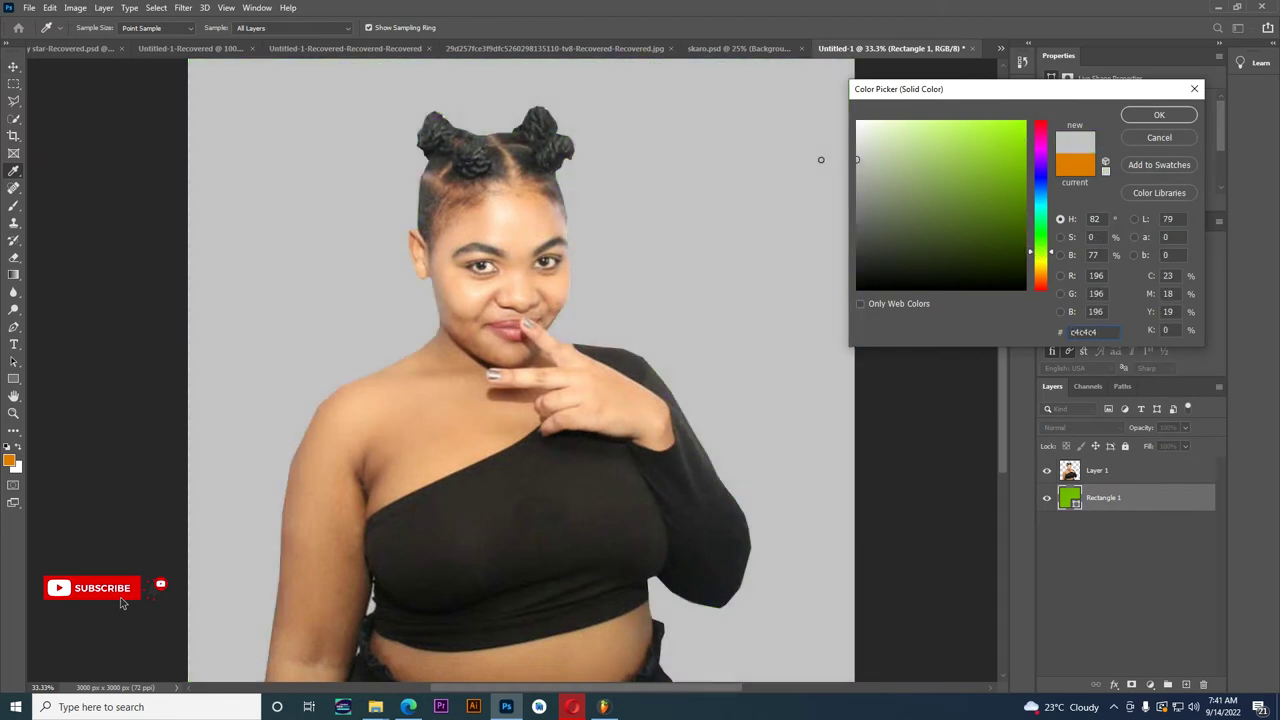
pyautogui.moveTo(960, 210); pyautogui.dragTo(857, 211)
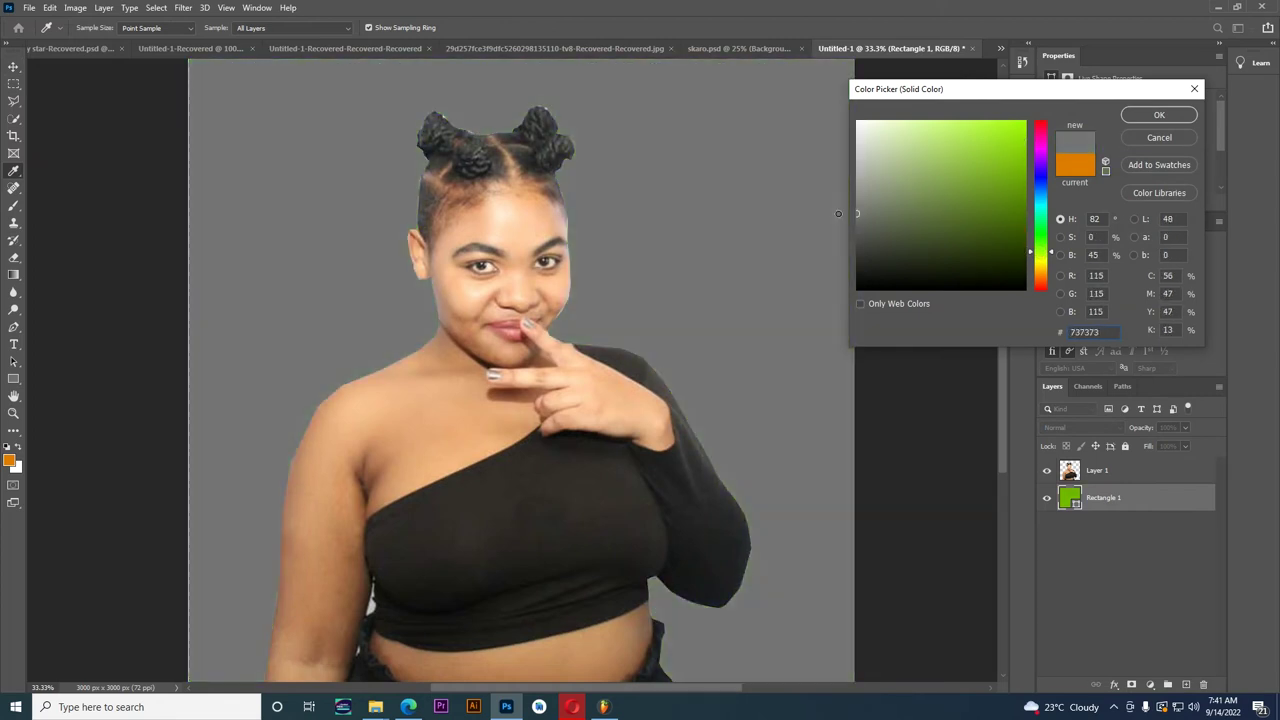
pyautogui.click(1157, 116)
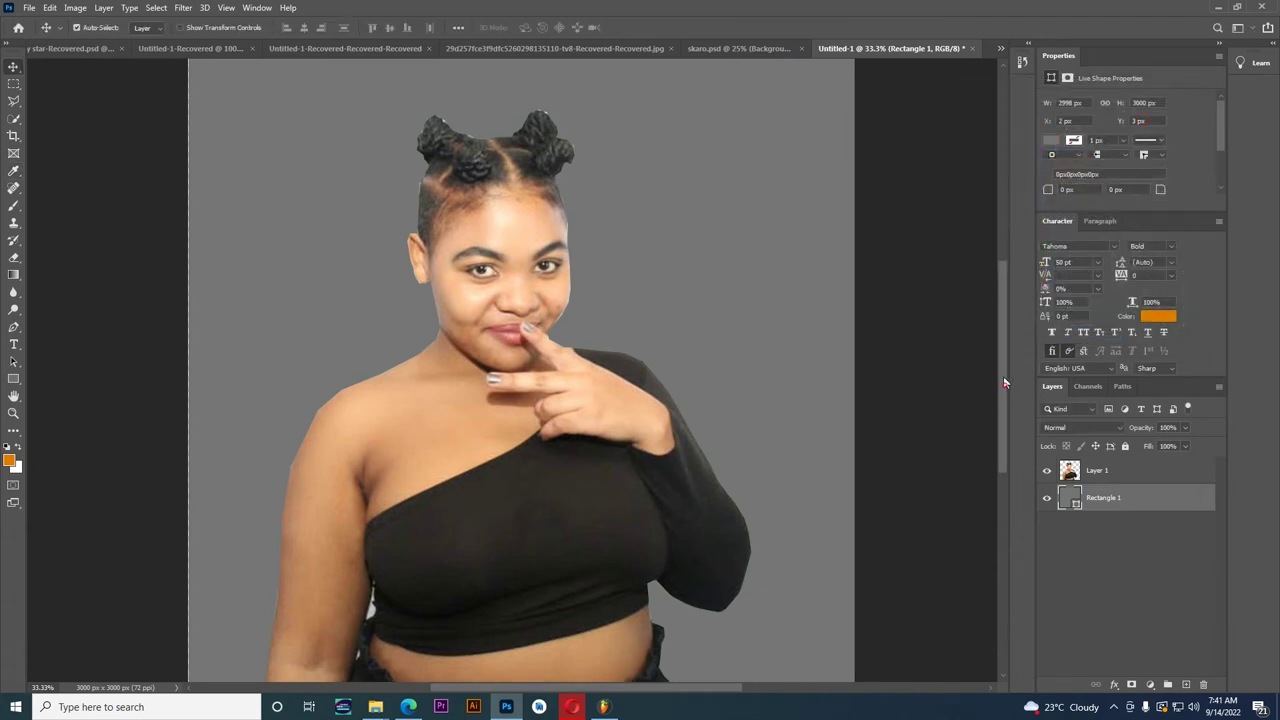
pyautogui.moveTo(1003, 376); pyautogui.dragTo(1003, 456)
pyautogui.click(14, 258)
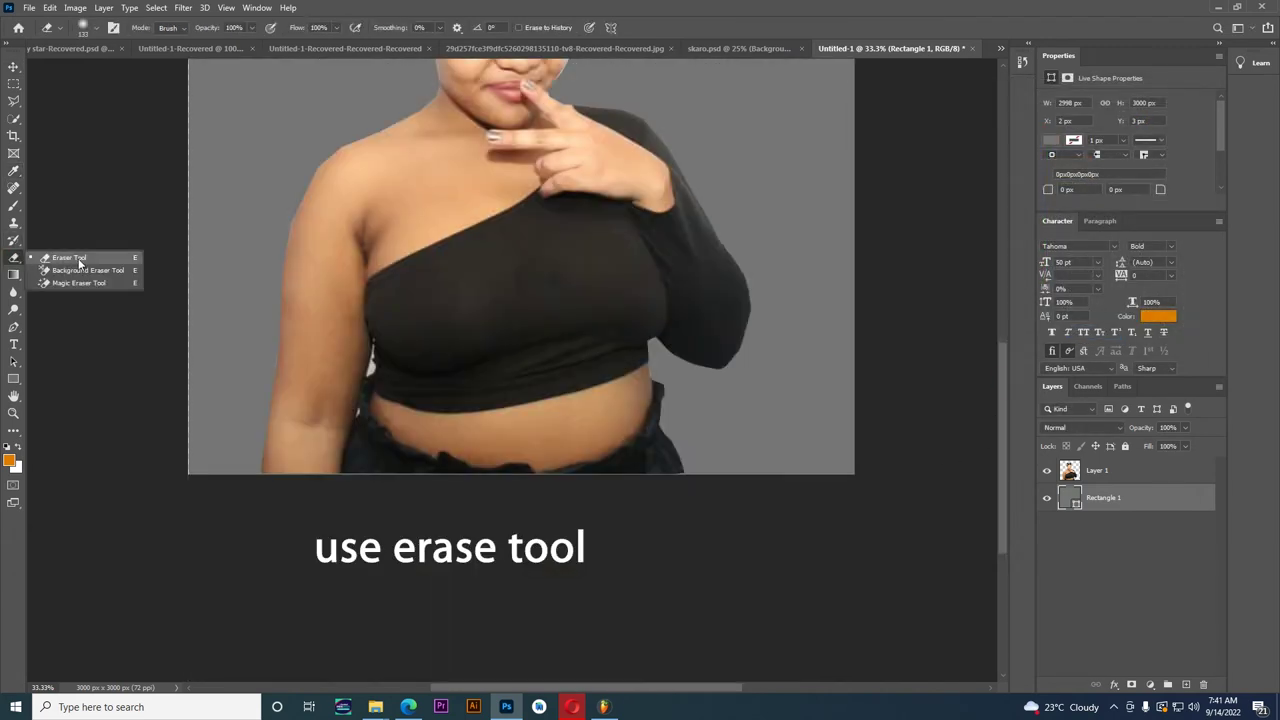
# - Select the cut-out layer and set the Eraser to a hard round 34 px tip
pyautogui.click(68, 259)
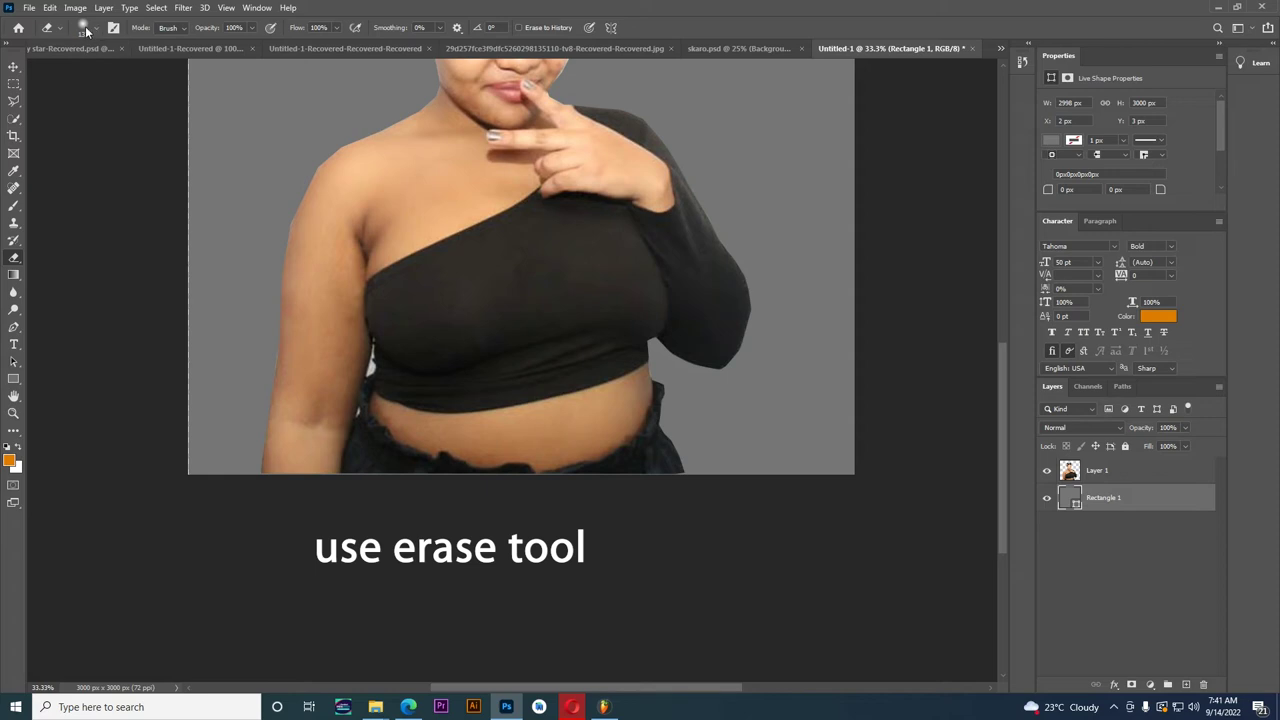
pyautogui.click(1071, 472)
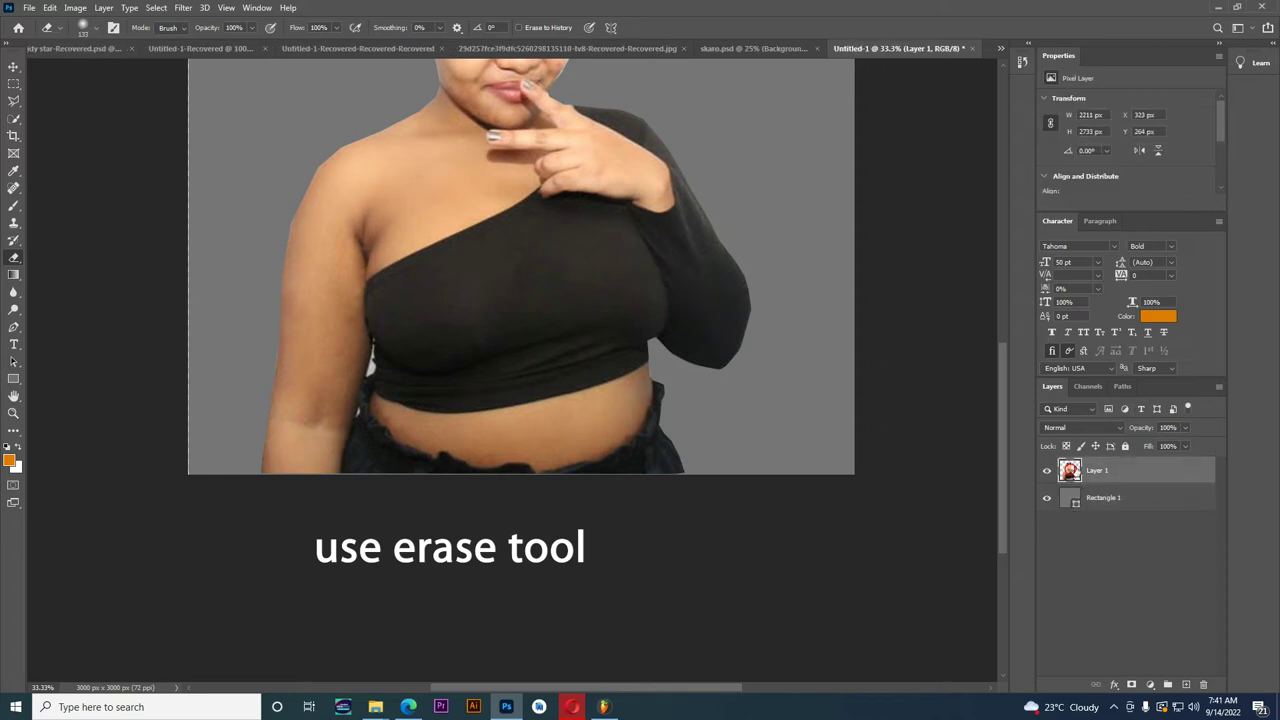
pyautogui.click(95, 30)
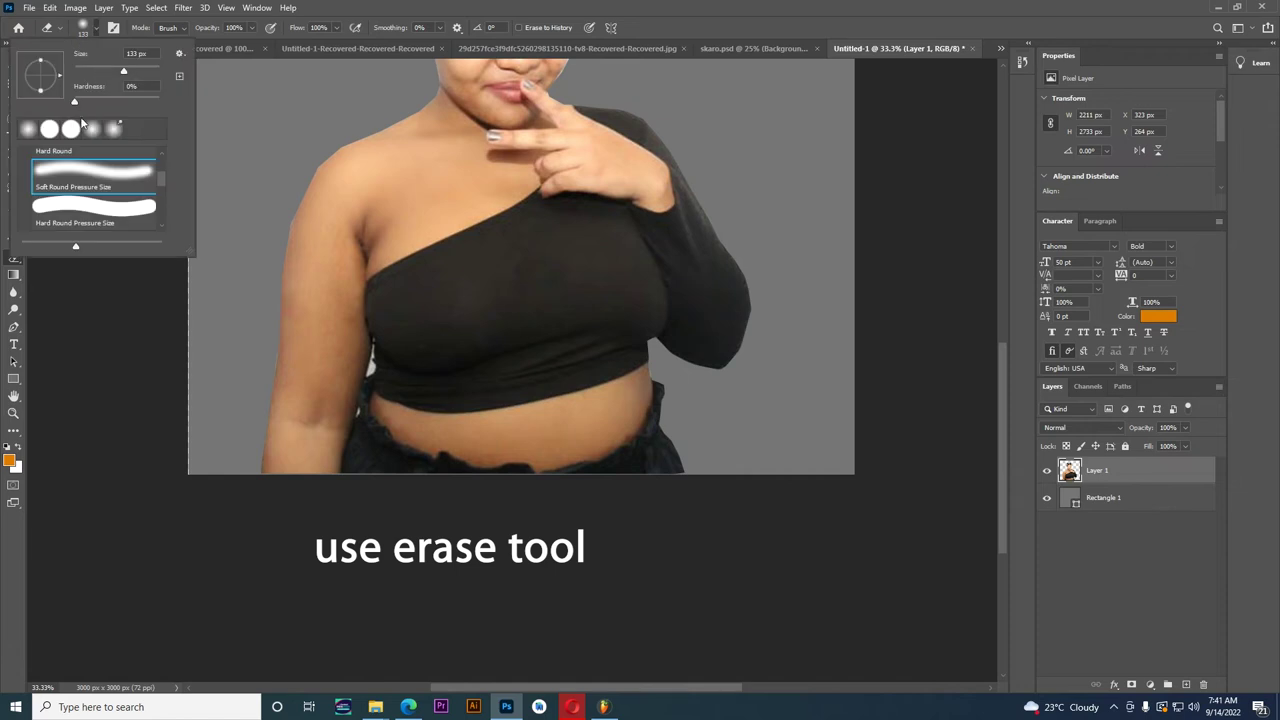
pyautogui.click(85, 208)
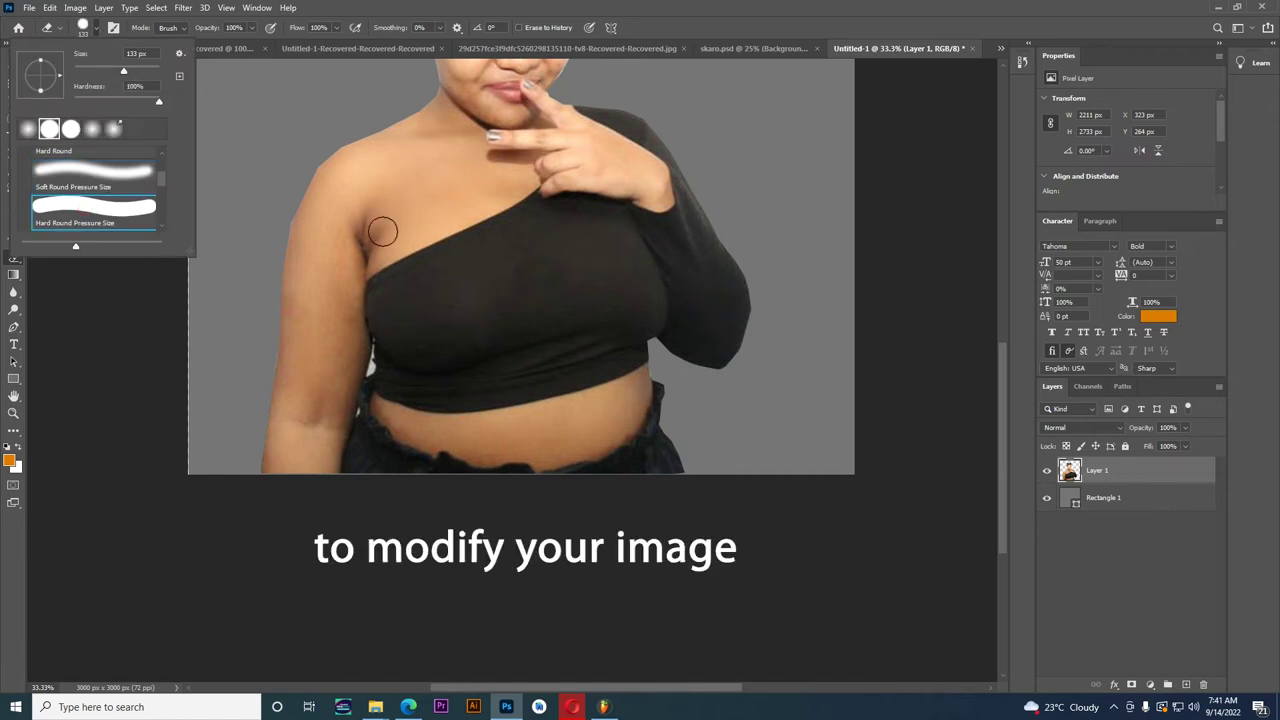
pyautogui.click(384, 232)
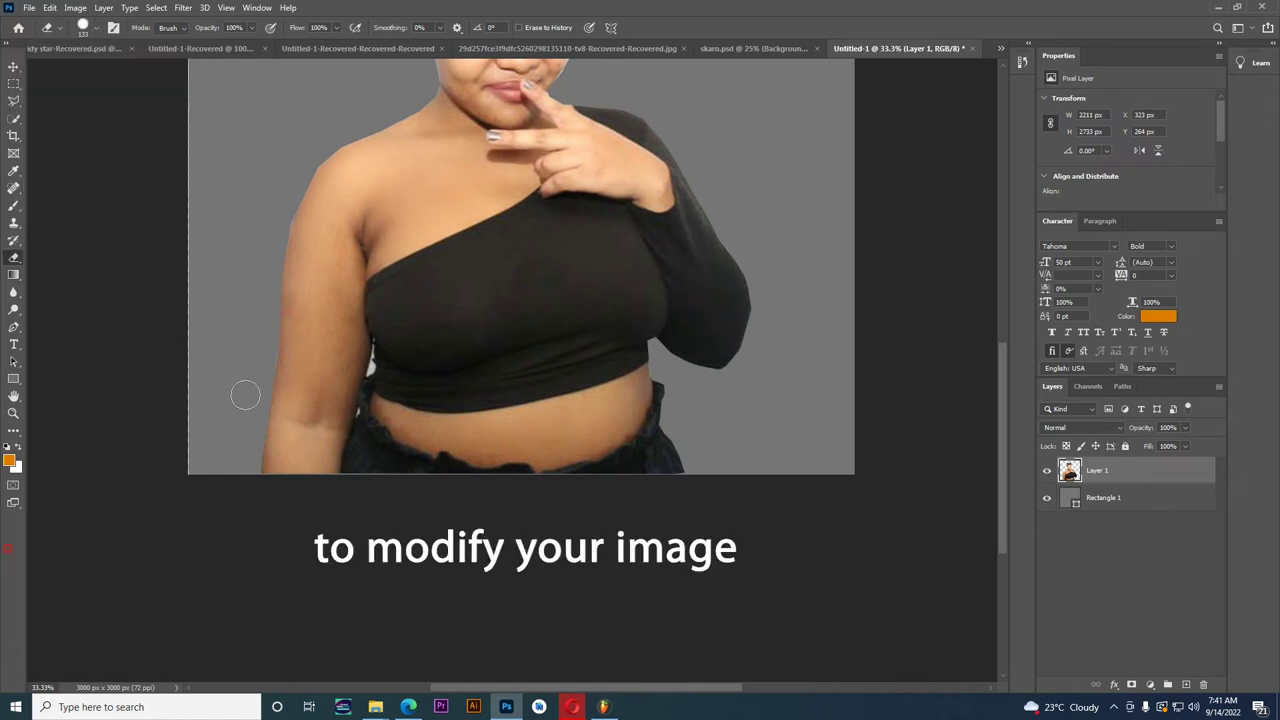
pyautogui.click(92, 35)
pyautogui.moveTo(103, 70); pyautogui.dragTo(87, 70)
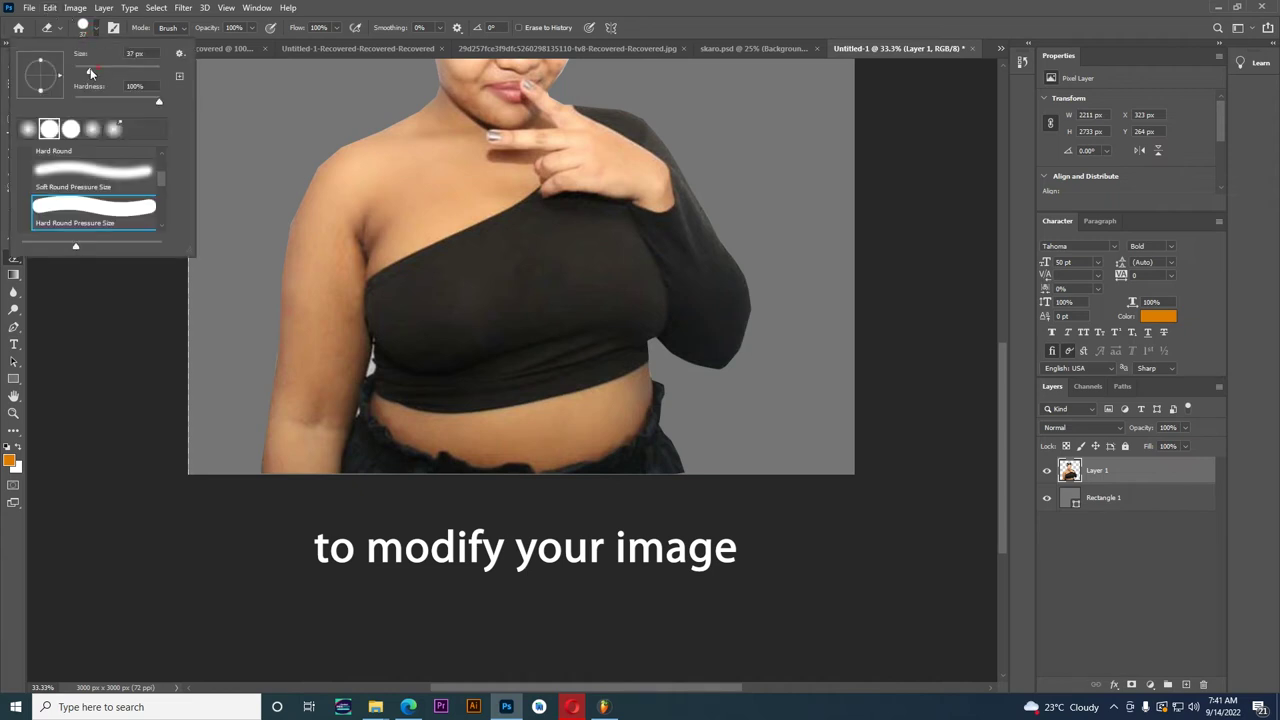
pyautogui.click(89, 69)
pyautogui.click(369, 376)
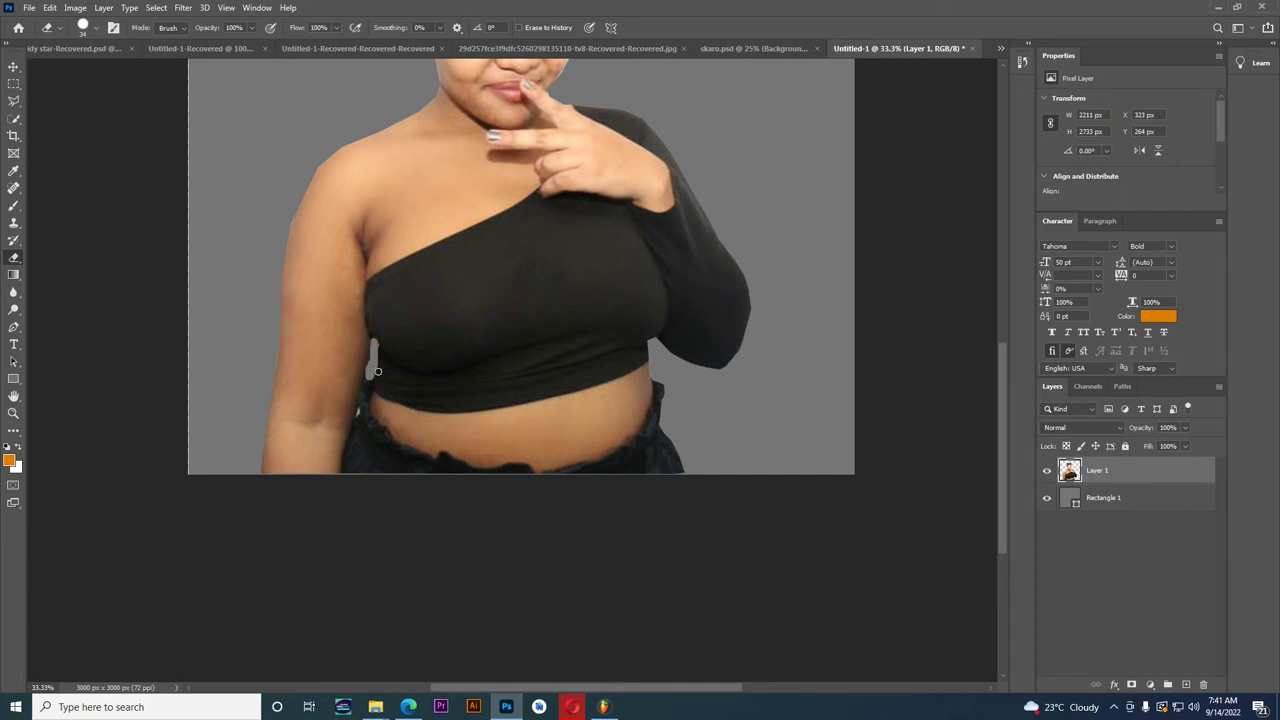
# - Zoom in closely on her head
pyautogui.scroll(3, 373, 370)
pyautogui.scroll(1, 456, 415)
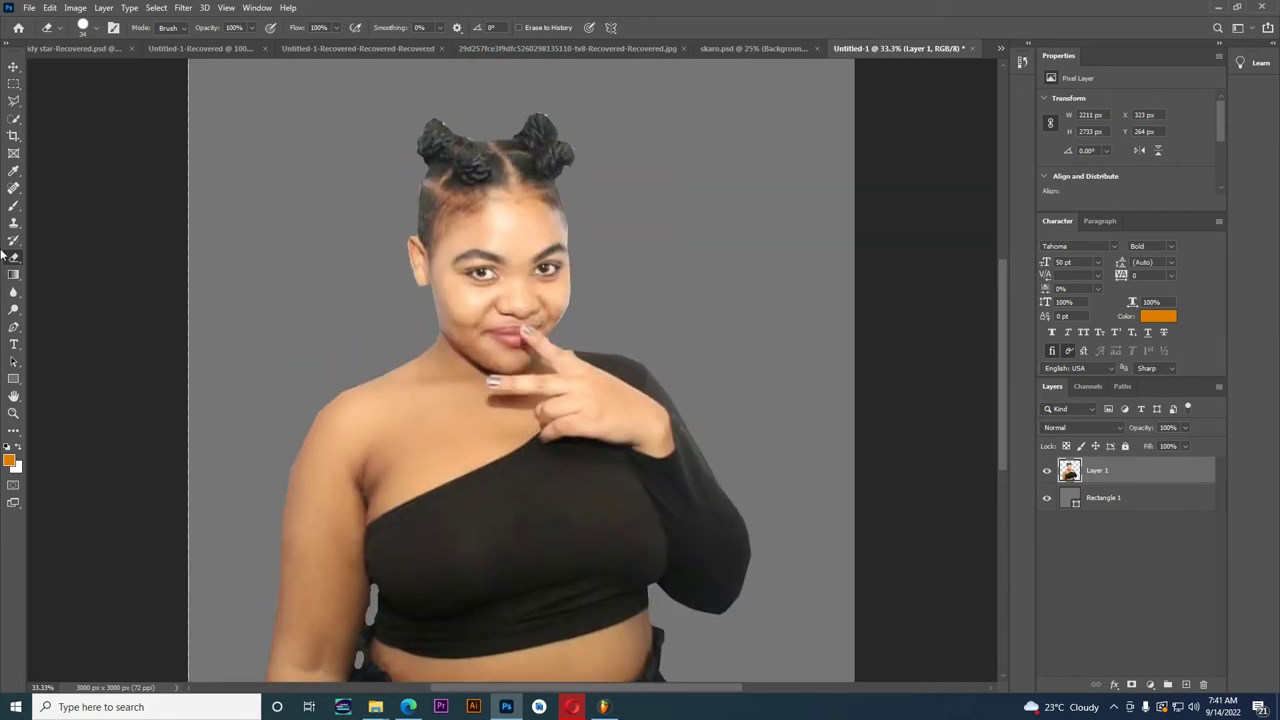
pyautogui.click(13, 412)
pyautogui.click(490, 160)
pyautogui.click(490, 160)
pyautogui.scroll(1, 110, 161)
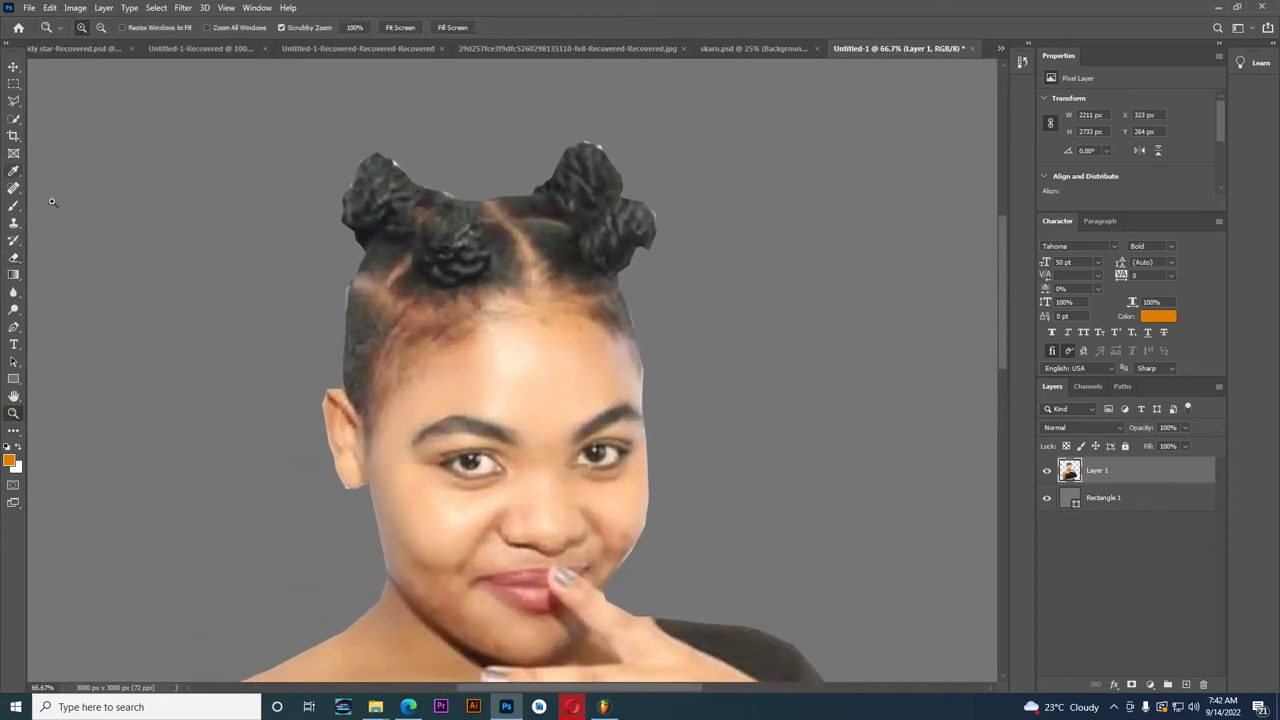
# - Set the Eraser size to 67 px
pyautogui.click(14, 258)
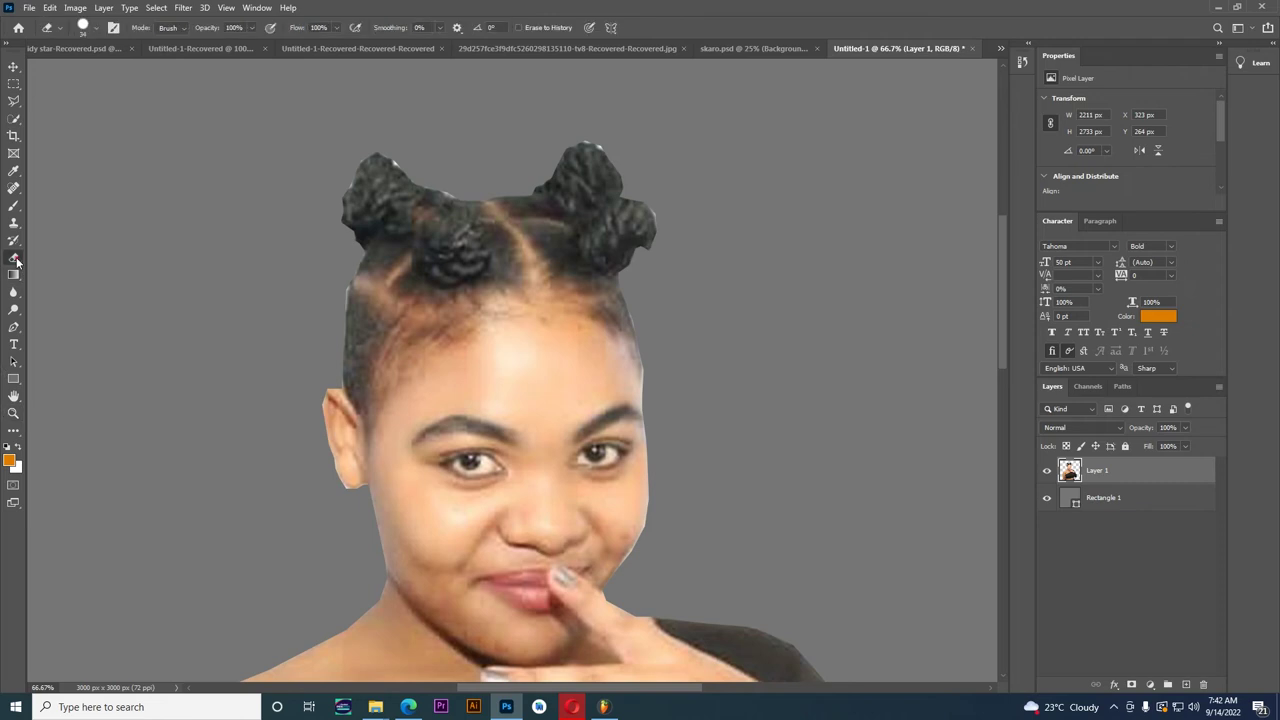
pyautogui.click(97, 30)
pyautogui.moveTo(88, 70); pyautogui.dragTo(122, 70)
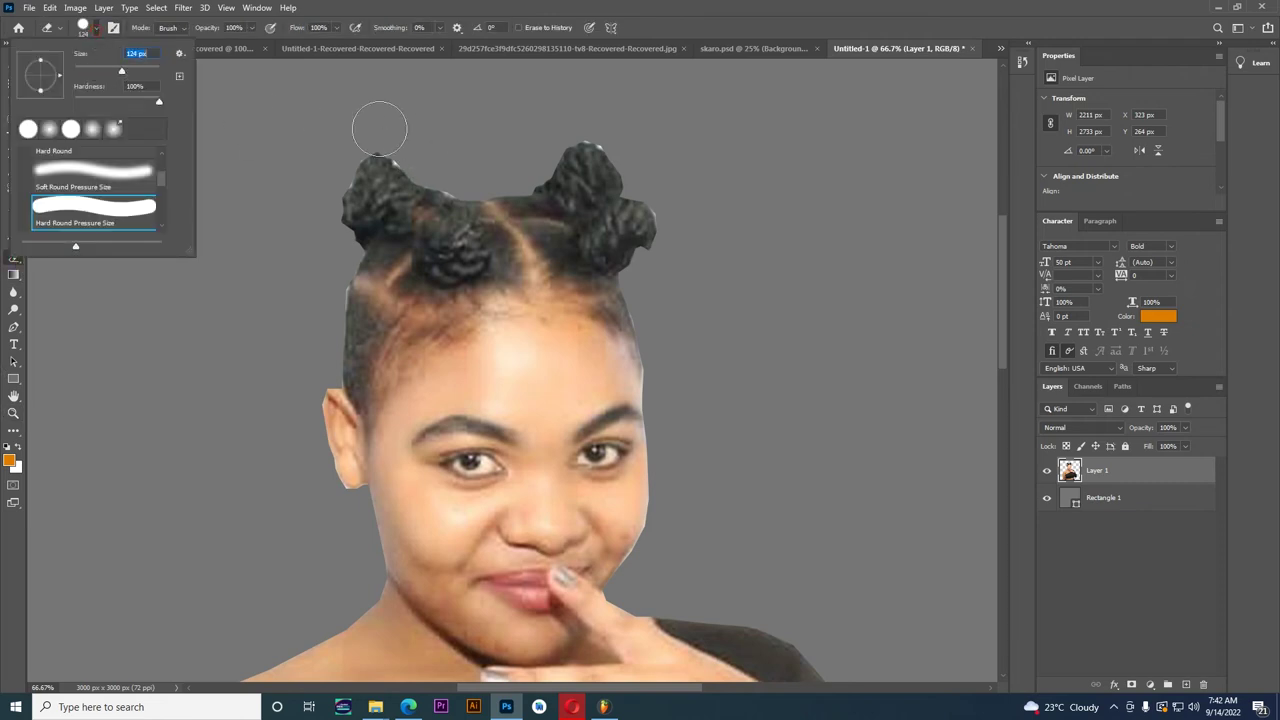
pyautogui.click(104, 70)
pyautogui.click(455, 180)
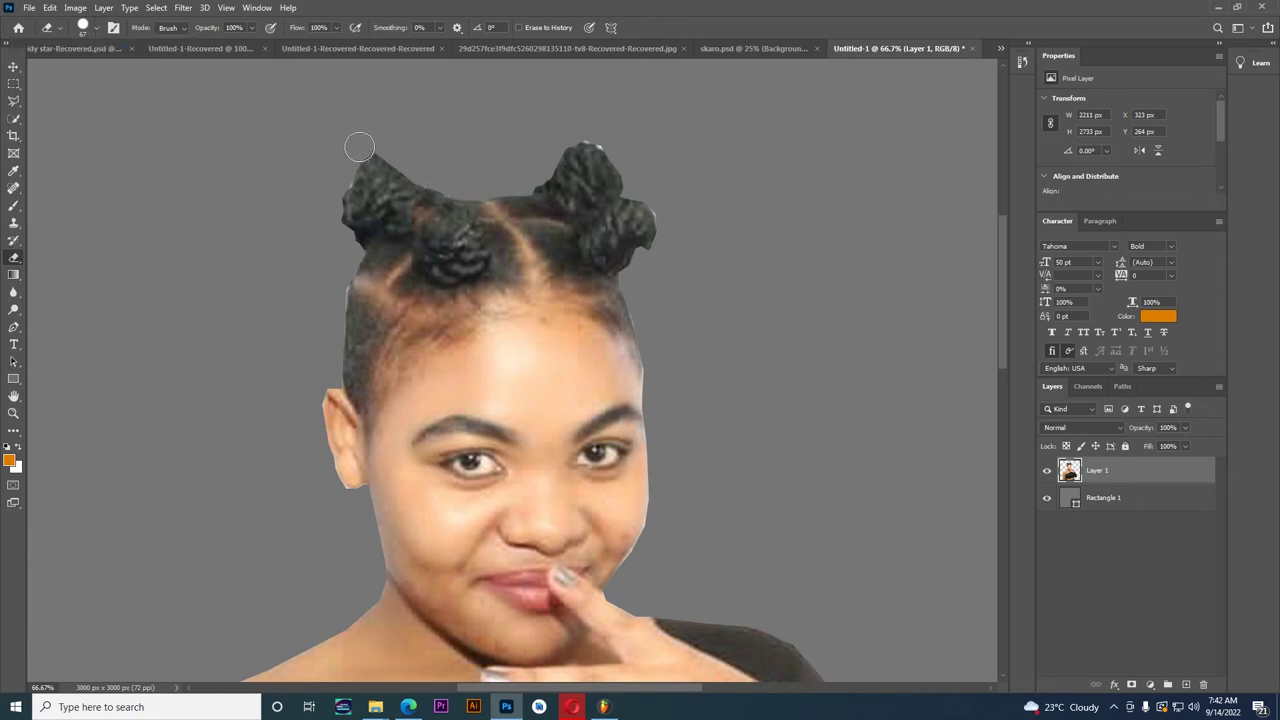
# - Erase stray fringe around both hair buns, her forehead, ear, neck and jaw
pyautogui.moveTo(352, 152); pyautogui.dragTo(343, 178)
pyautogui.click(348, 254)
pyautogui.moveTo(600, 129); pyautogui.dragTo(648, 187)
pyautogui.click(654, 257)
pyautogui.moveTo(652, 337); pyautogui.dragTo(628, 272)
pyautogui.click(340, 500)
pyautogui.click(341, 610)
pyautogui.moveTo(345, 606); pyautogui.dragTo(307, 403)
# - Erase the leftover edge along her left arm, then reset the Eraser to 34 px
pyautogui.scroll(-10, 472, 660)
pyautogui.moveTo(472, 686); pyautogui.dragTo(419, 688)
pyautogui.moveTo(262, 249); pyautogui.dragTo(262, 300)
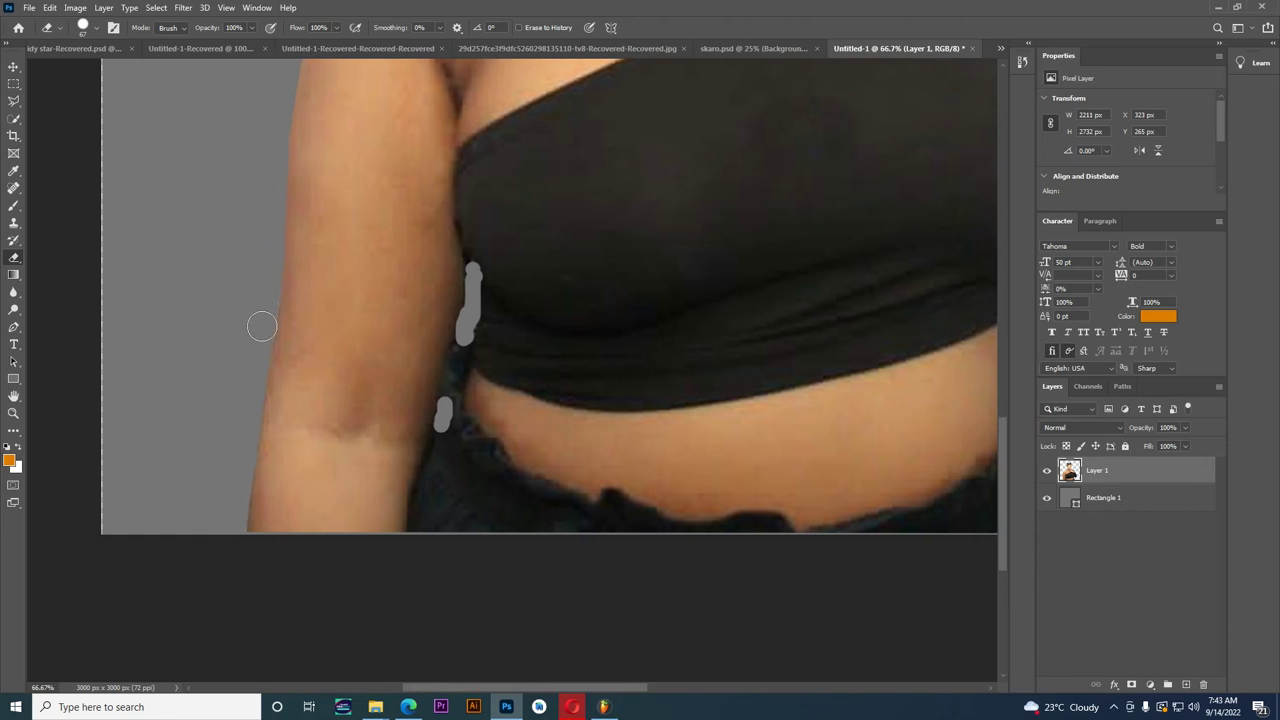
pyautogui.moveTo(247, 360); pyautogui.dragTo(263, 306)
pyautogui.click(85, 27)
pyautogui.click(90, 70)
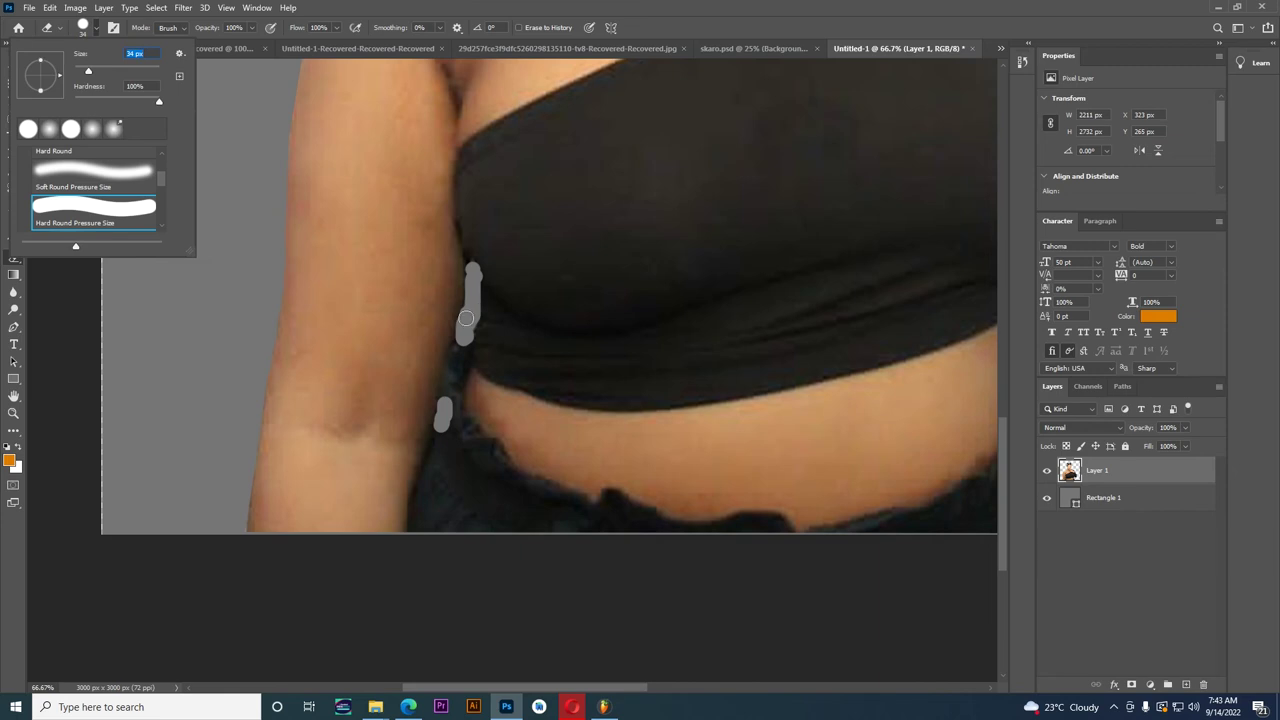
pyautogui.click(465, 320)
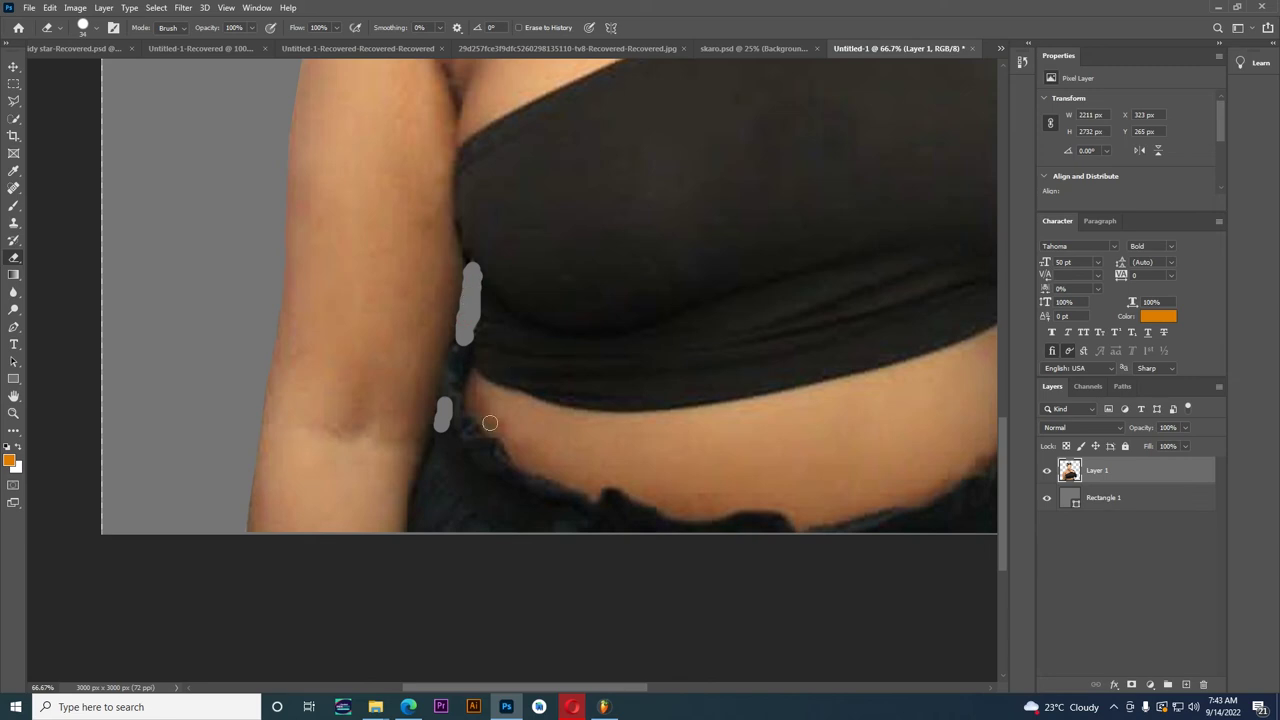
# - Zoom out to 33.3% to see the whole portrait
pyautogui.scroll(1, 500, 400)
pyautogui.scroll(3, 297, 538)
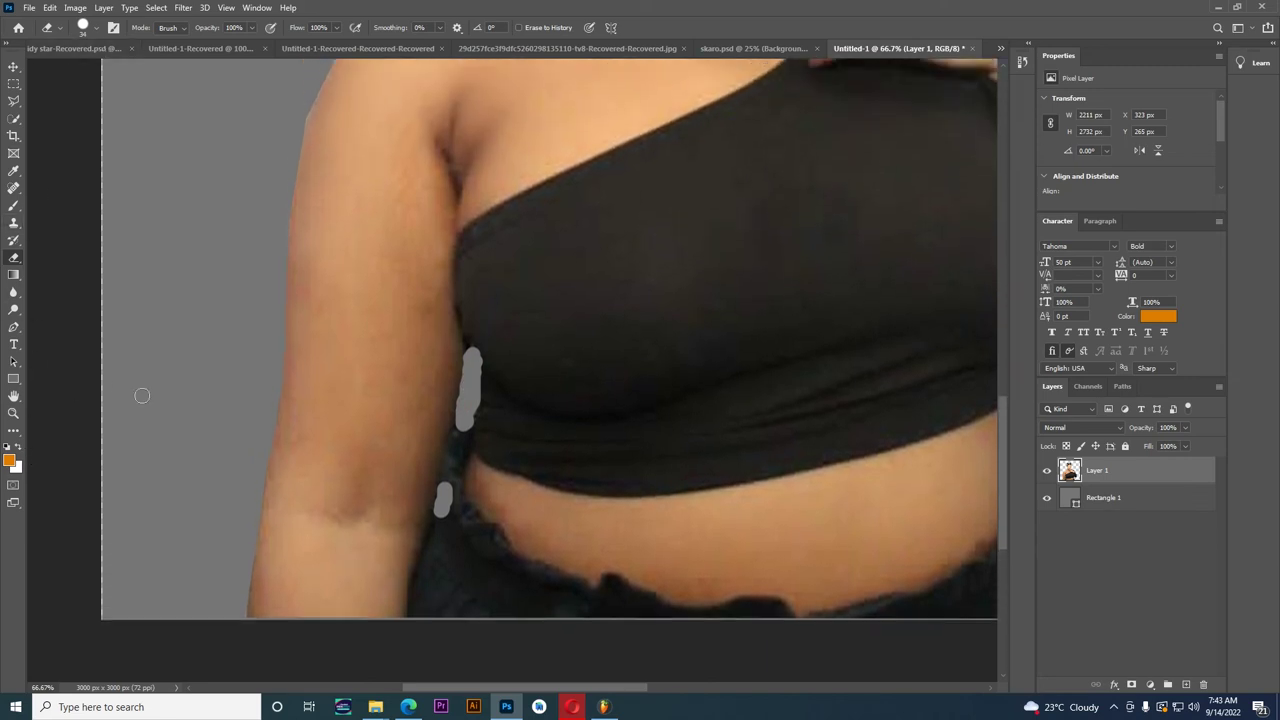
pyautogui.click(13, 413)
pyautogui.keyDown('alt'); pyautogui.click(600, 218); pyautogui.keyUp('alt')
pyautogui.keyDown('alt'); pyautogui.click(640, 212); pyautogui.keyUp('alt')
pyautogui.moveTo(1001, 465); pyautogui.dragTo(1001, 350)
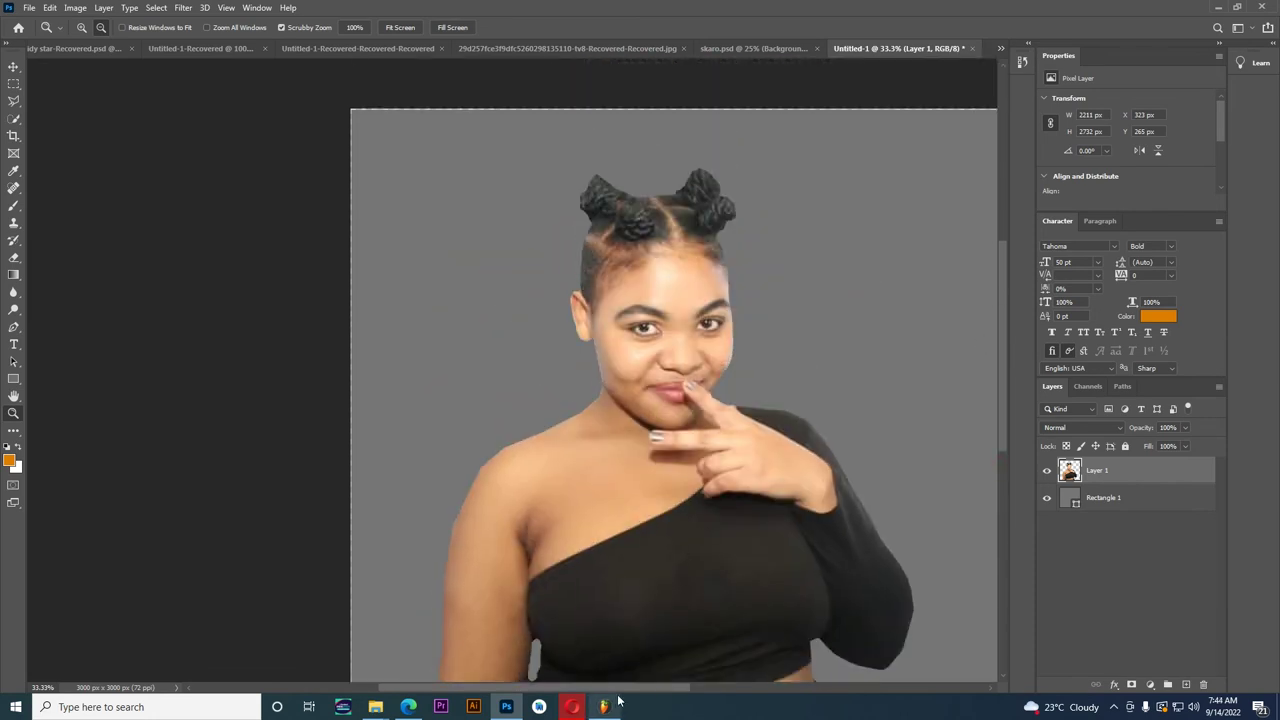
# - Change the background rectangle's fill from grey to a dark teal
pyautogui.hscroll(3, 753, 560)
pyautogui.scroll(-2, 753, 560)
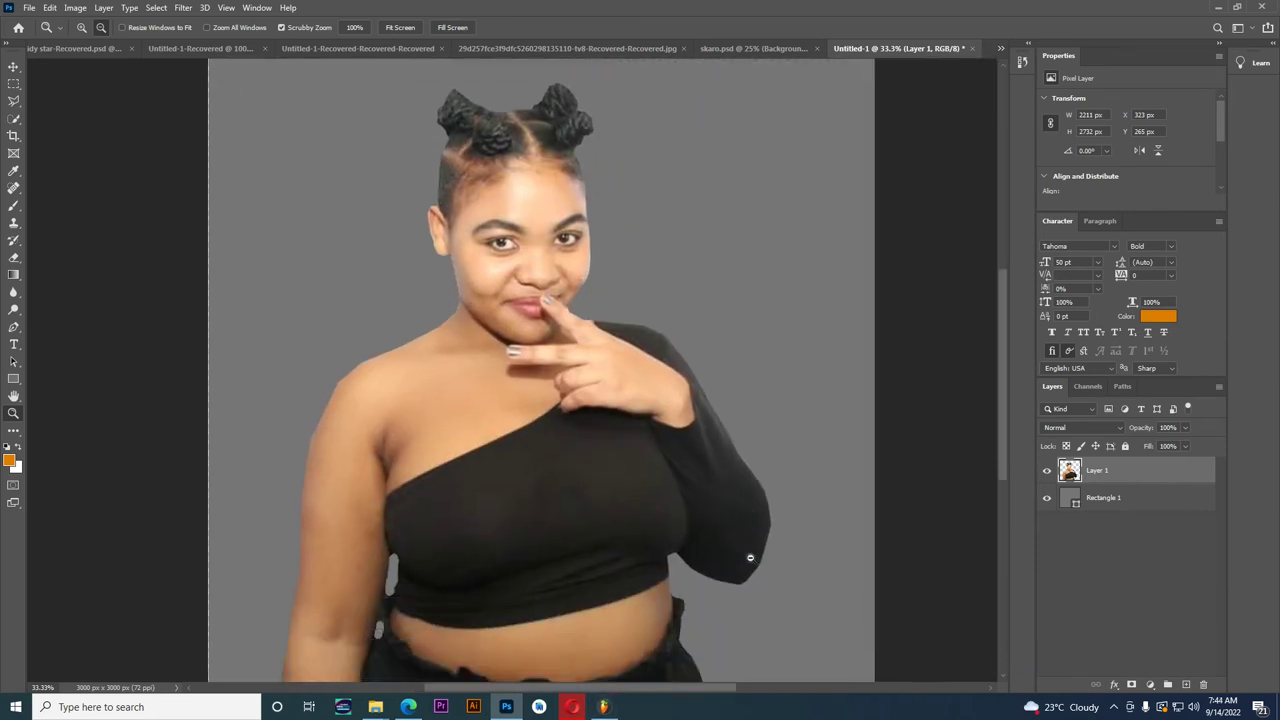
pyautogui.doubleClick(1069, 497)
pyautogui.moveTo(960, 250)
pyautogui.mouseDown()
pyautogui.moveTo(999, 206)
pyautogui.moveTo(1041, 203)
pyautogui.mouseUp()
pyautogui.click(1041, 191)
pyautogui.press('Return')
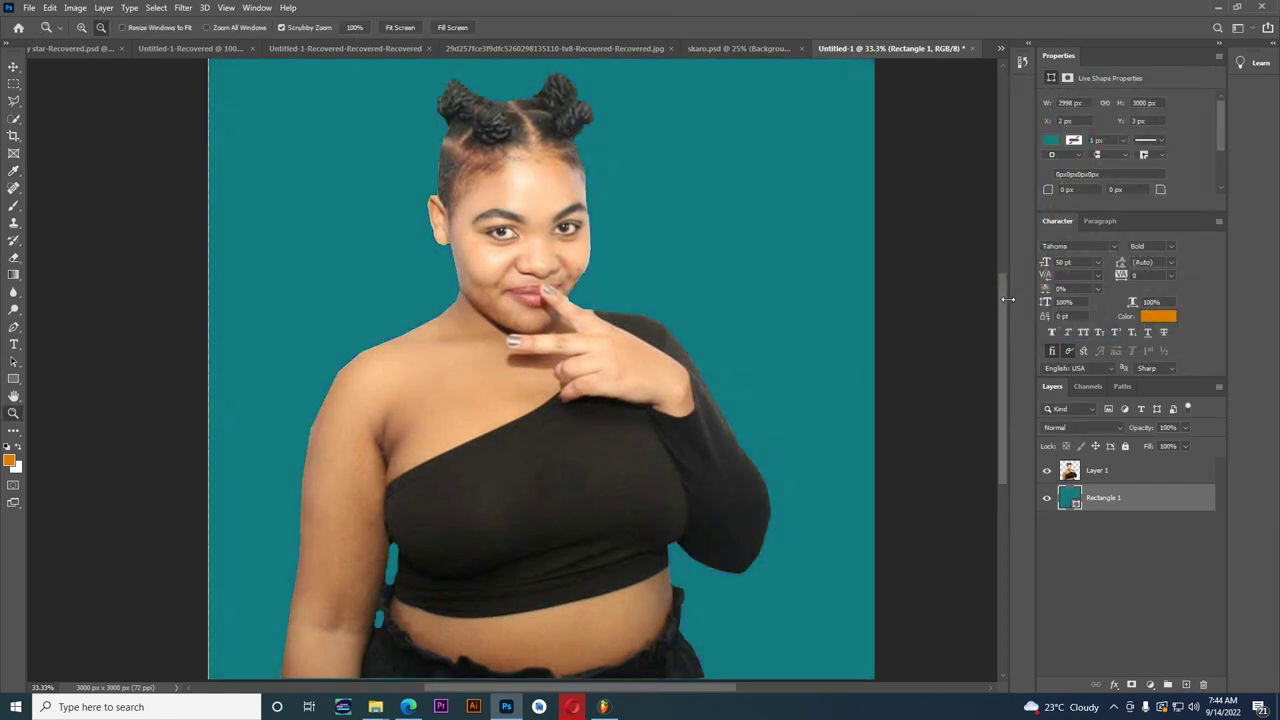
# - Shift the portrait layer slightly up and to the right
pyautogui.scroll(2, 1012, 256)
pyautogui.scroll(-3, 1026, 306)
pyautogui.press('v')
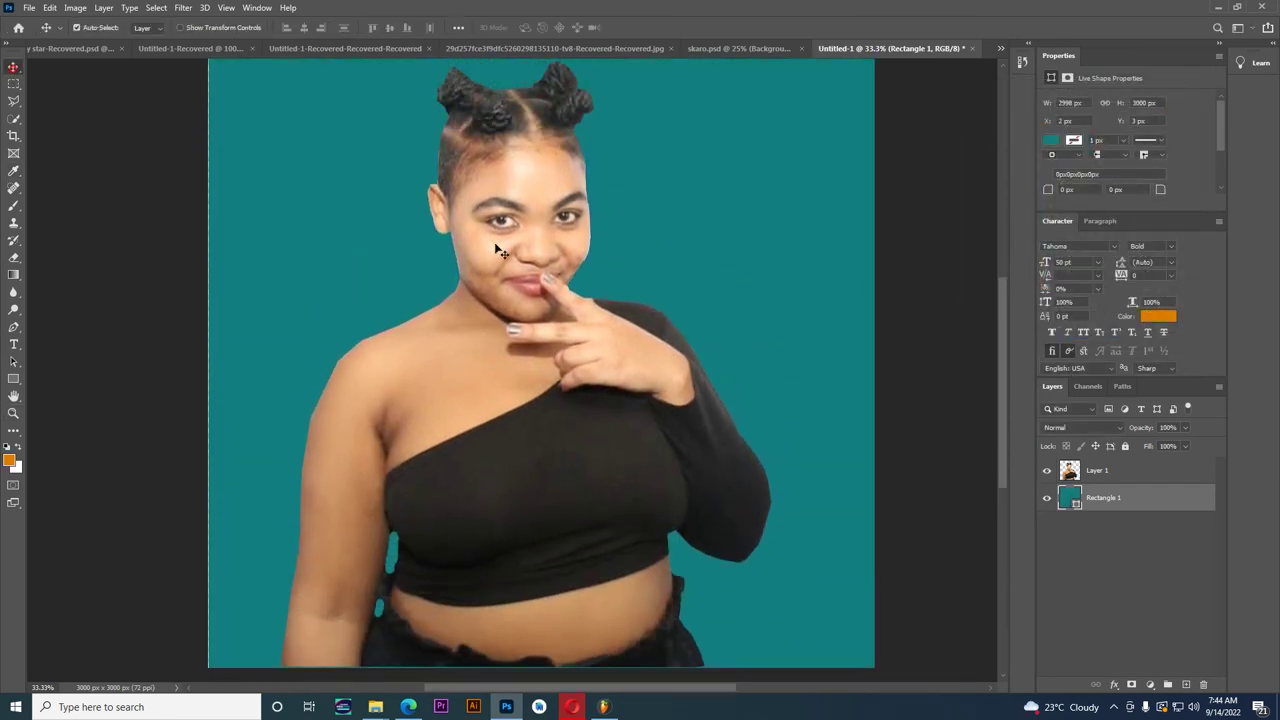
pyautogui.click(506, 161)
pyautogui.moveTo(516, 239); pyautogui.dragTo(540, 219)
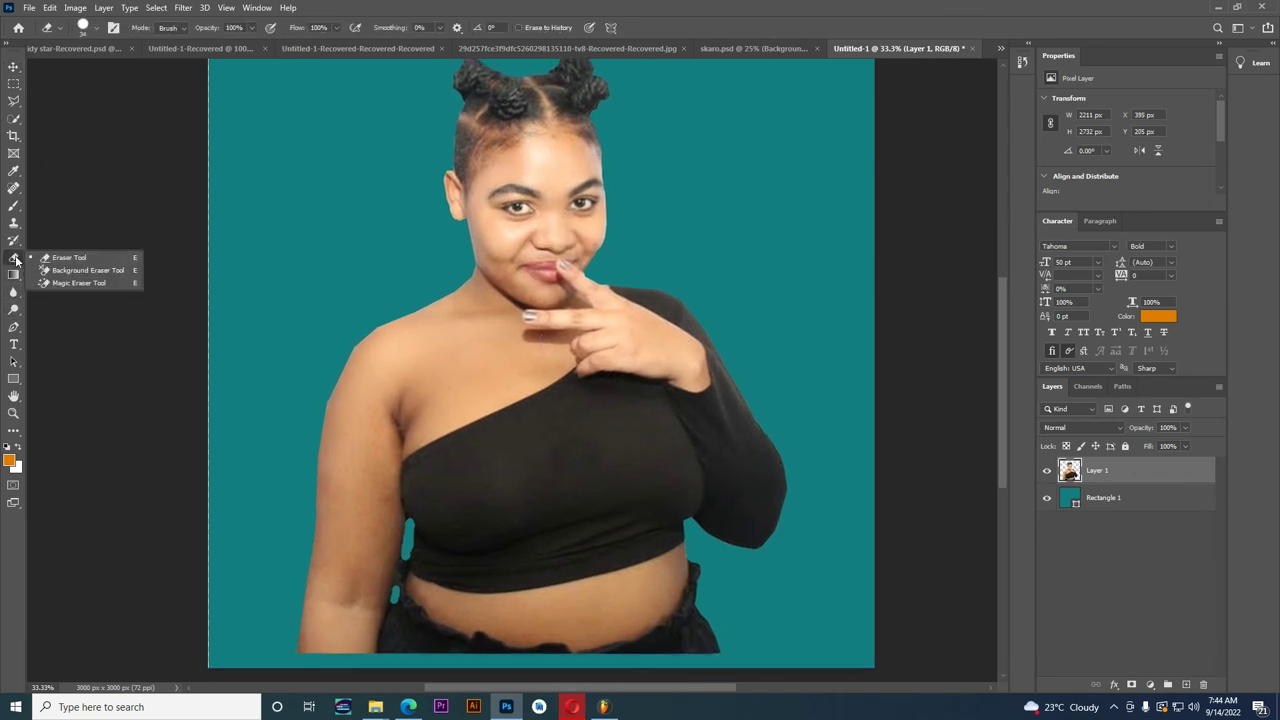
# - Set the eraser to a Soft Round brush, 0% hardness, at 139 px
pyautogui.click(97, 28)
pyautogui.click(94, 173)
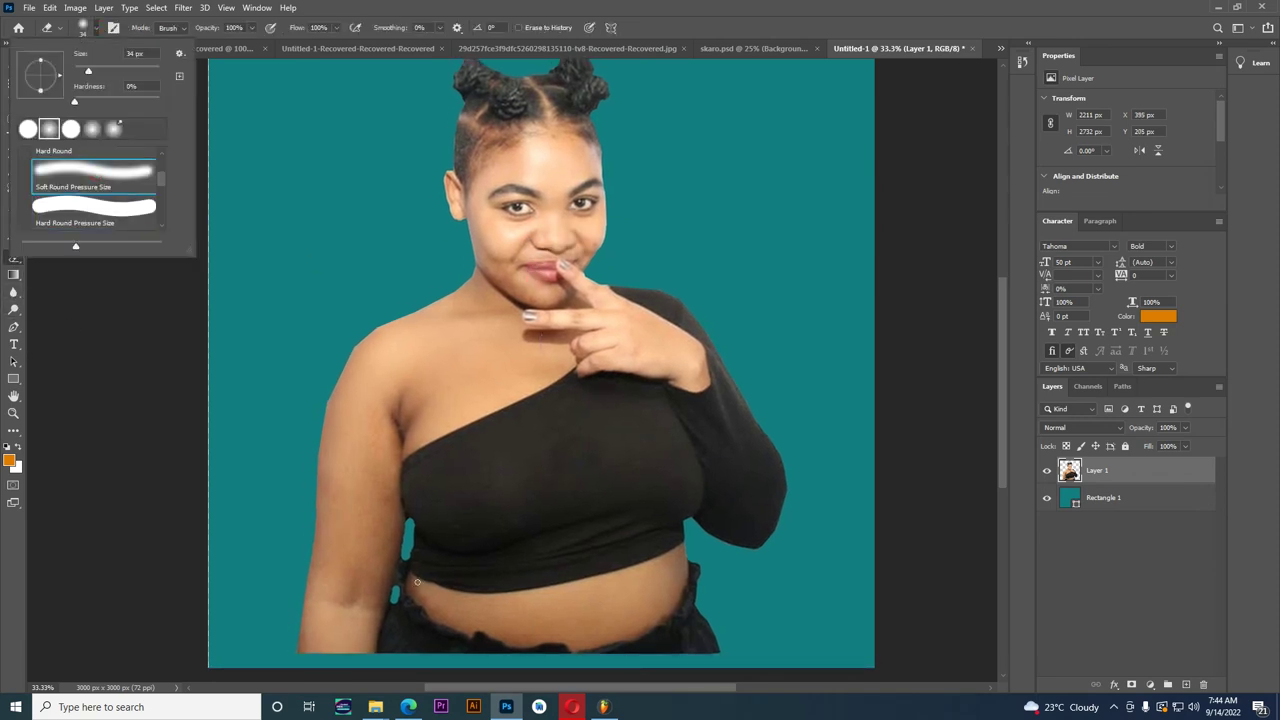
pyautogui.moveTo(99, 77); pyautogui.dragTo(125, 72)
pyautogui.click(286, 651)
# - Erase along the portrait's bottom edge, left shoulder and right cheek to soften them
pyautogui.moveTo(300, 657); pyautogui.dragTo(703, 660)
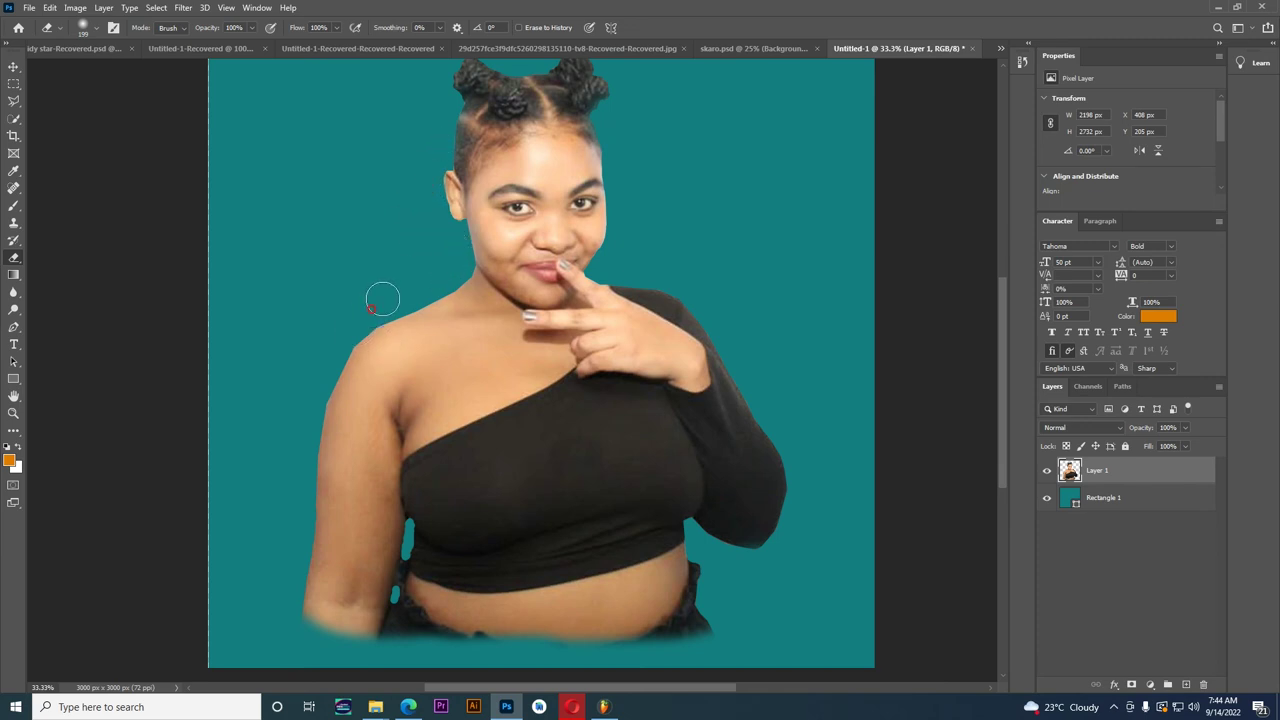
pyautogui.moveTo(368, 313); pyautogui.dragTo(309, 415)
pyautogui.moveTo(620, 177); pyautogui.dragTo(616, 259)
pyautogui.scroll(1, 568, 245)
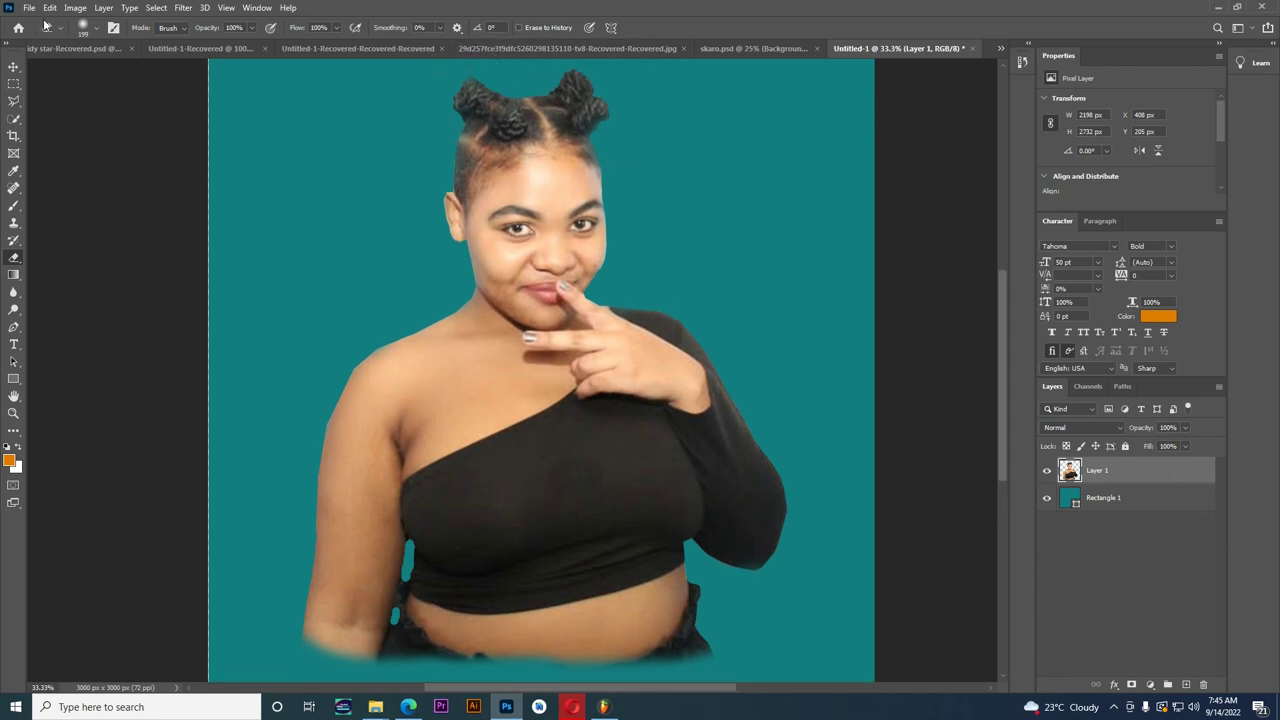
# - Shift Layer 1 slightly down and apply Hue/Saturation with hue +4, saturation -58, lightness -15
pyautogui.click(13, 68)
pyautogui.moveTo(557, 430); pyautogui.dragTo(555, 438)
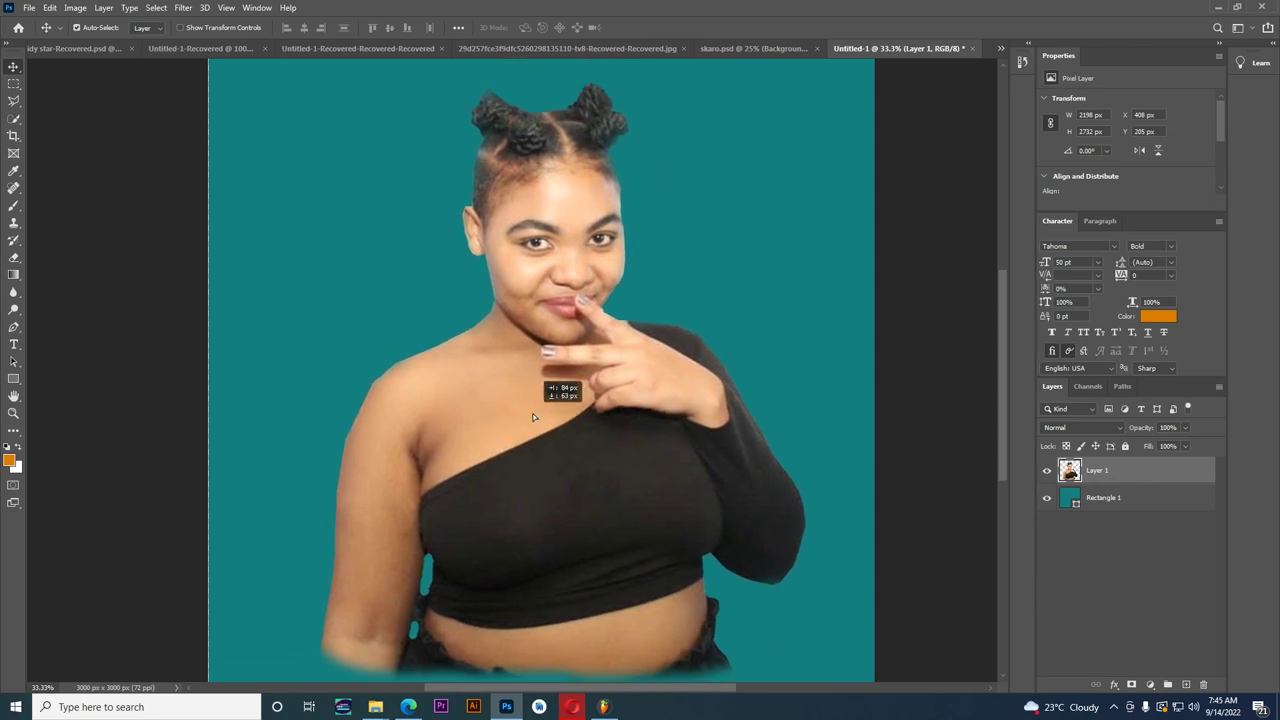
pyautogui.click(76, 10)
pyautogui.moveTo(96, 42)
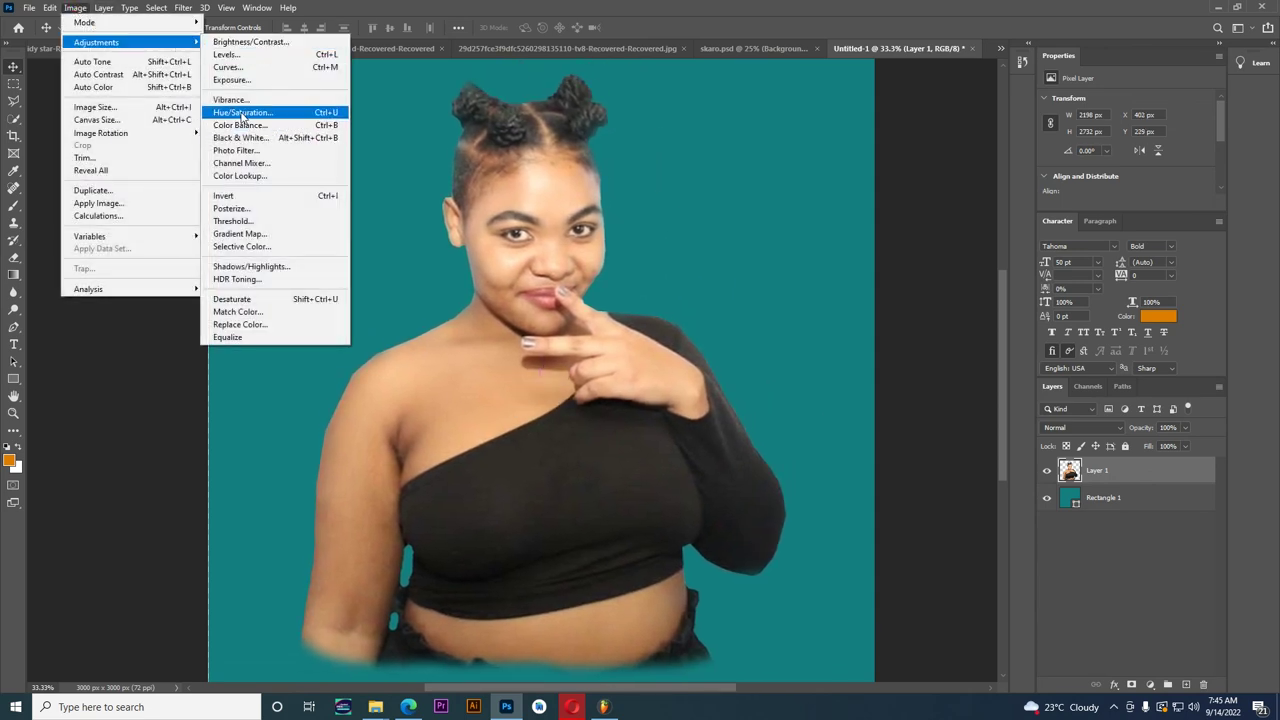
pyautogui.click(243, 112)
pyautogui.moveTo(755, 192)
pyautogui.mouseDown()
pyautogui.moveTo(786, 191)
pyautogui.moveTo(739, 193)
pyautogui.moveTo(745, 220)
pyautogui.moveTo(705, 192)
pyautogui.moveTo(718, 195)
pyautogui.mouseUp()
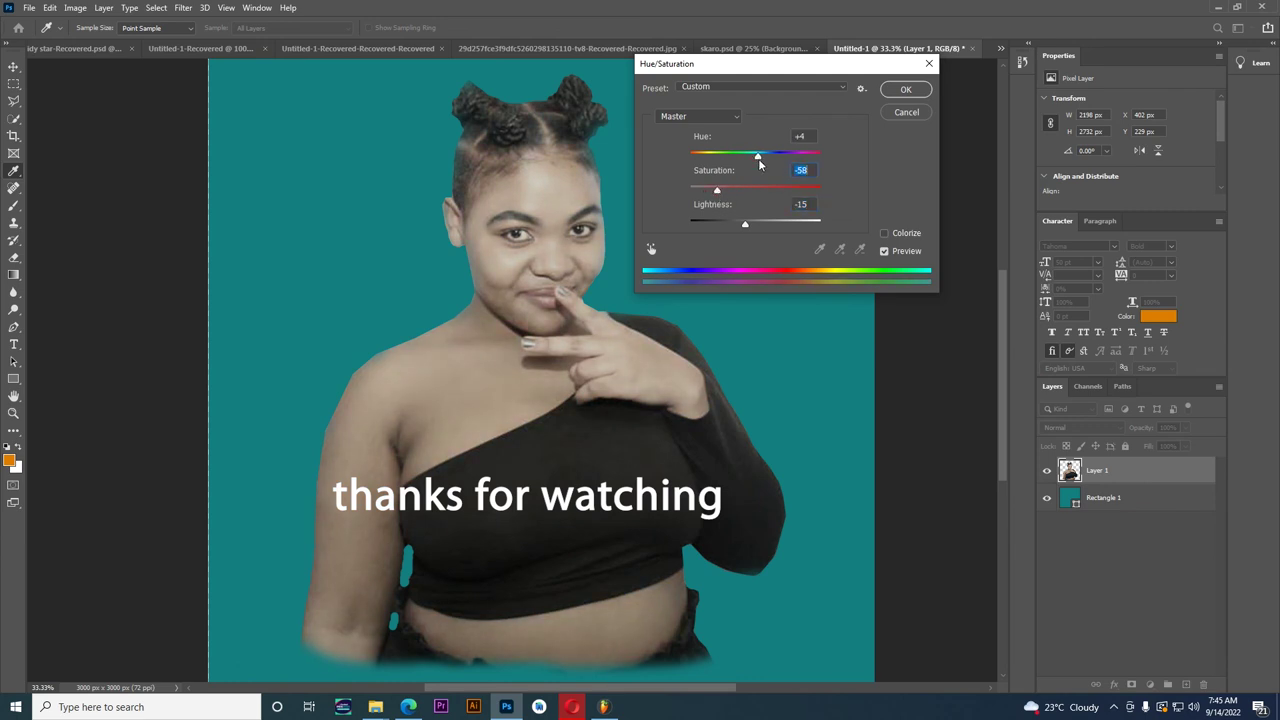
pyautogui.press('Return')
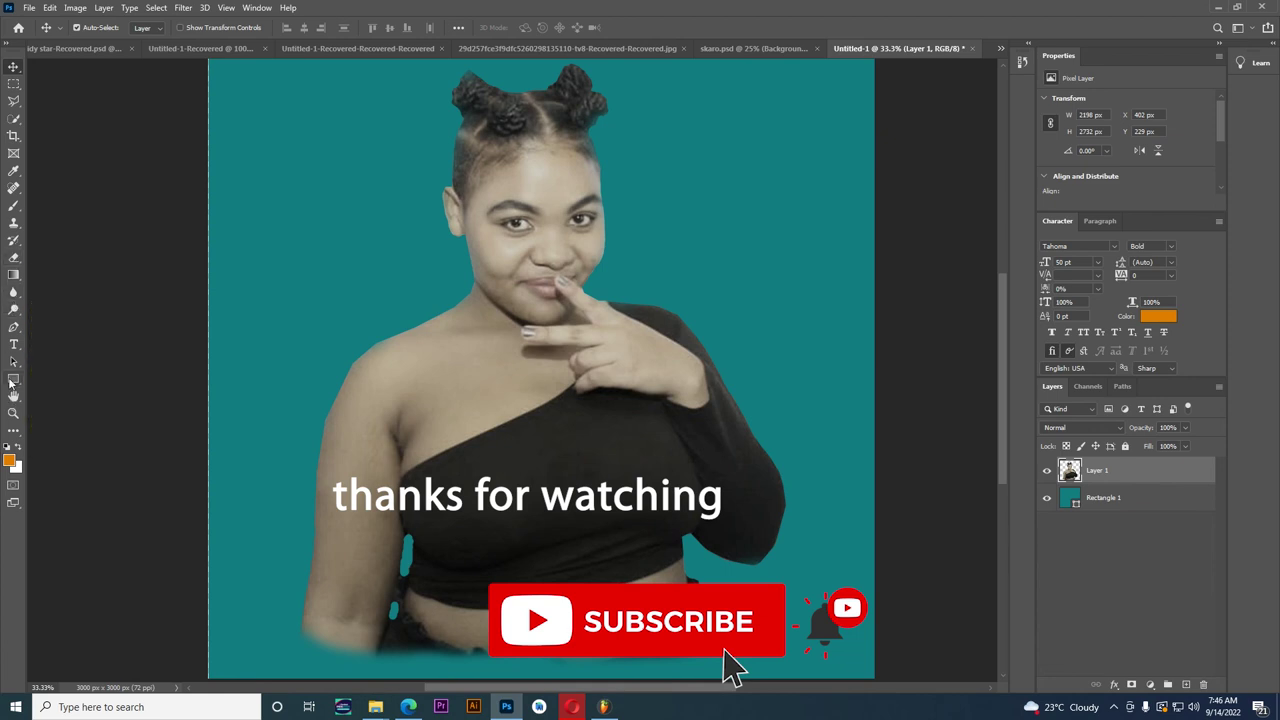
pyautogui.moveTo(1005, 358)
pyautogui.mouseDown()
pyautogui.moveTo(1005, 432)
pyautogui.moveTo(993, 348)
pyautogui.mouseUp()
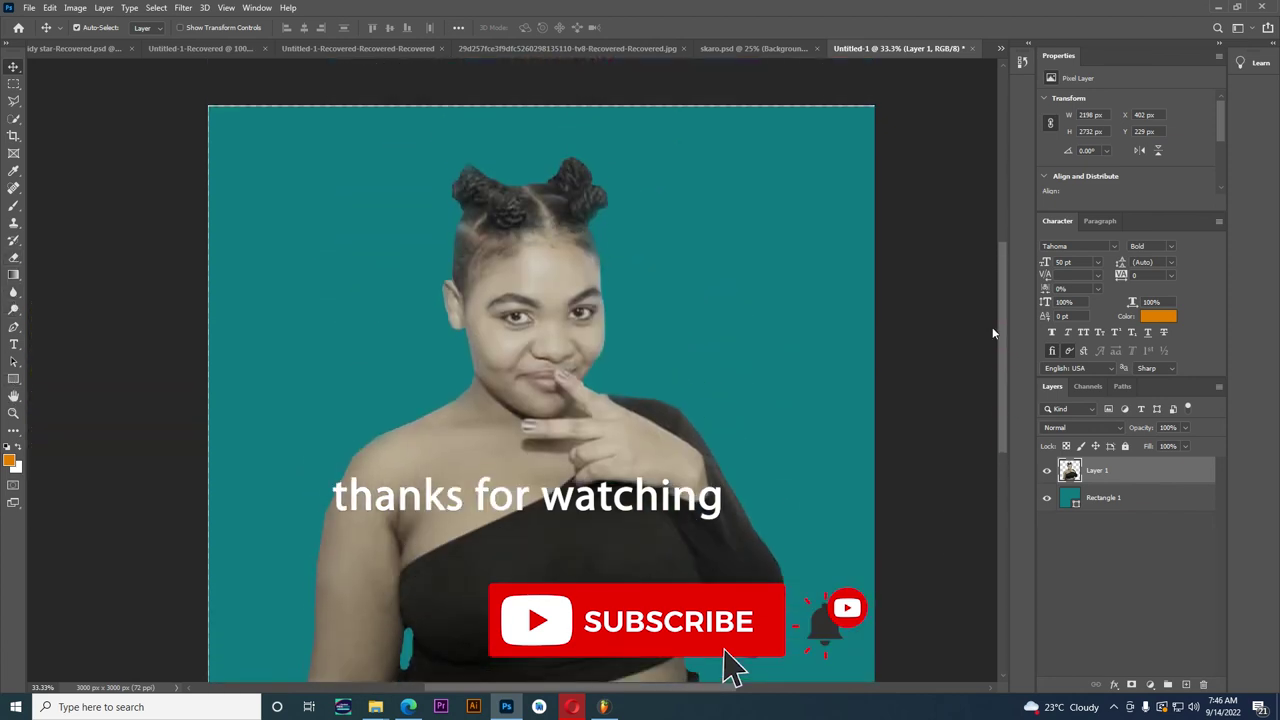
pyautogui.scroll(-1, 994, 346)
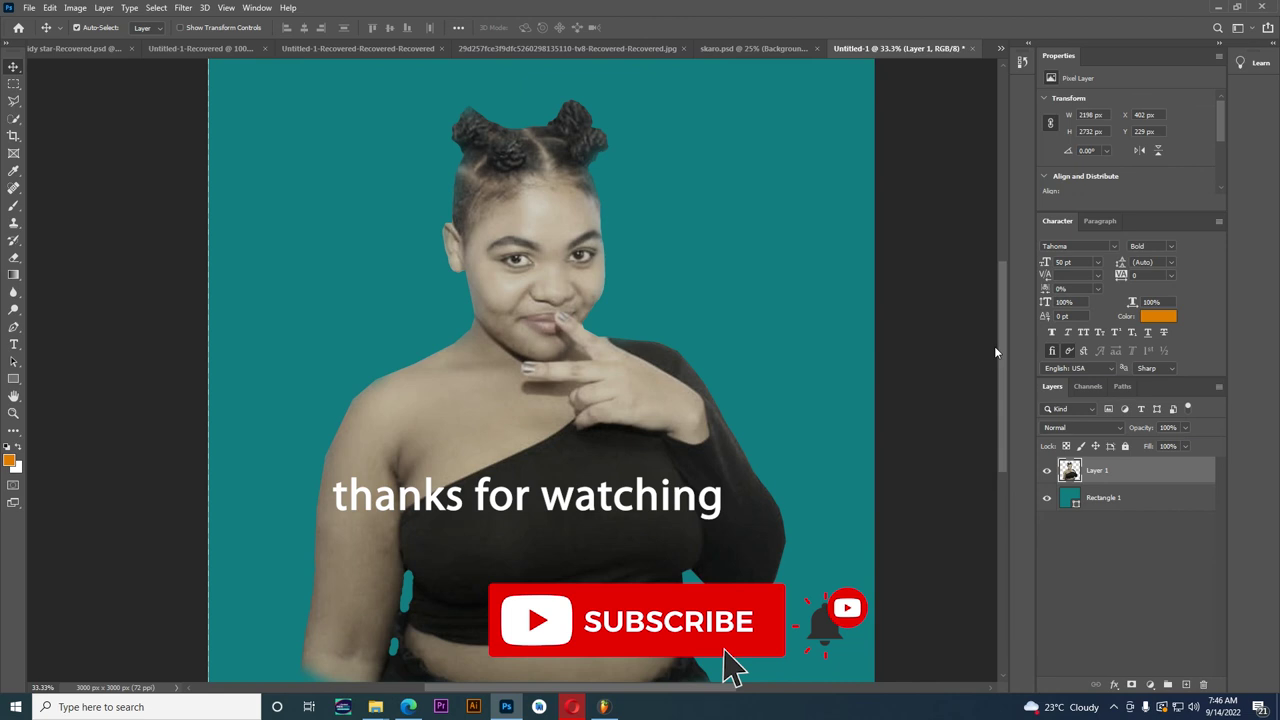
pyautogui.scroll(-2, 994, 346)
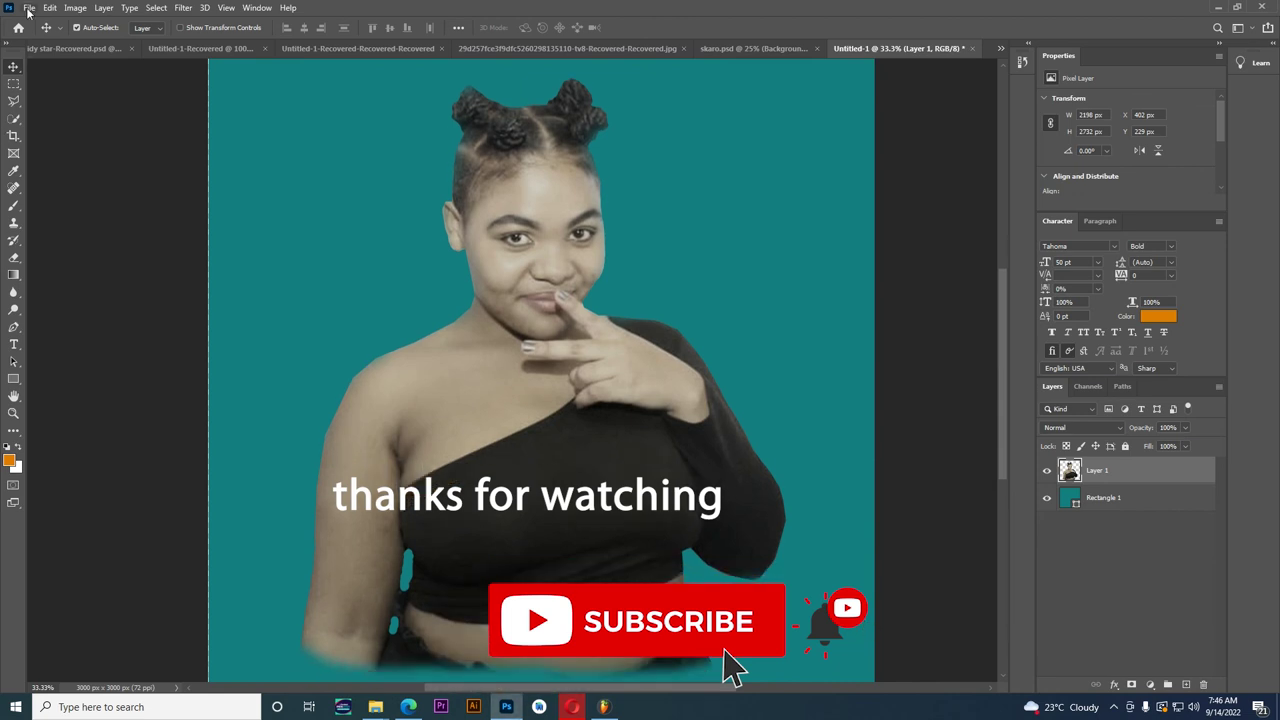